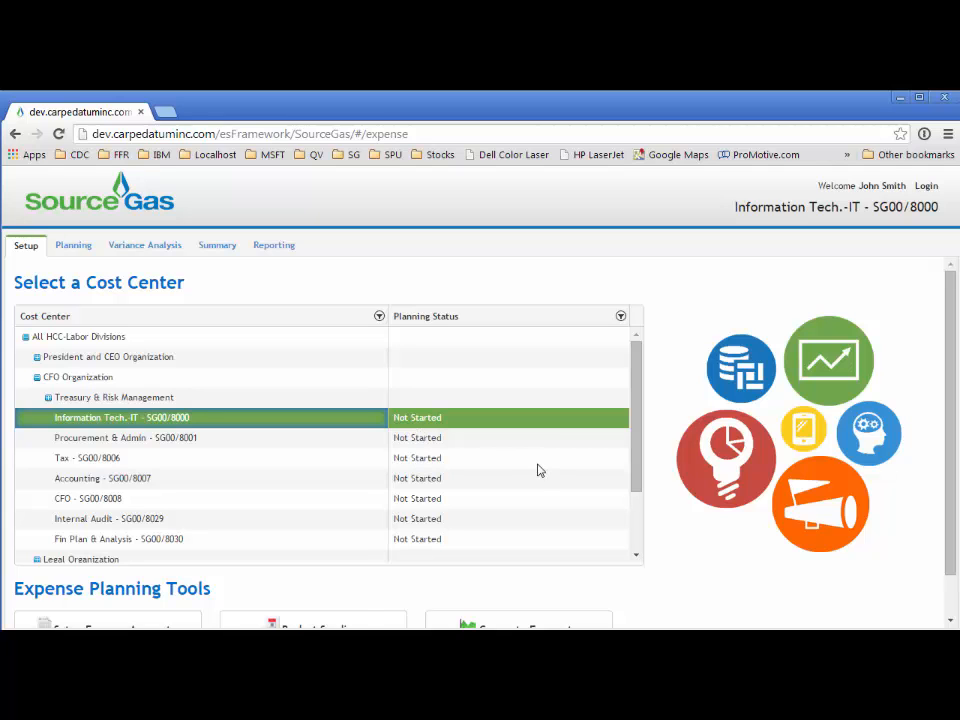
# - Open the 2014 expense plan for the Information Tech.-IT cost center, collapse Total Labor and expand Outside and Professional Services
pyautogui.scroll(-1, 951, 528)
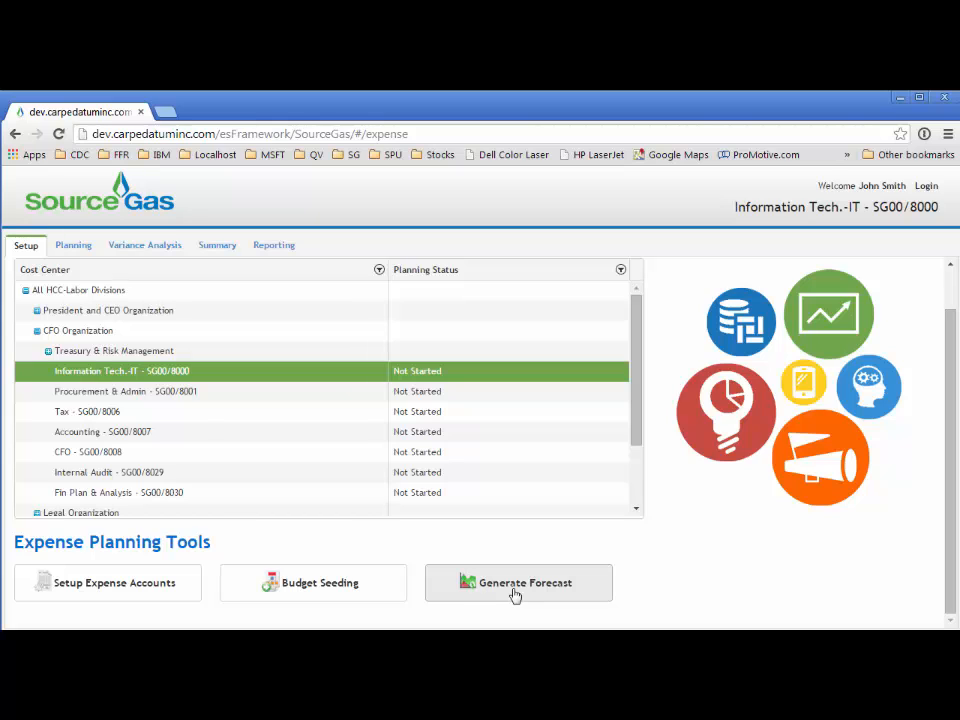
pyautogui.click(67, 253)
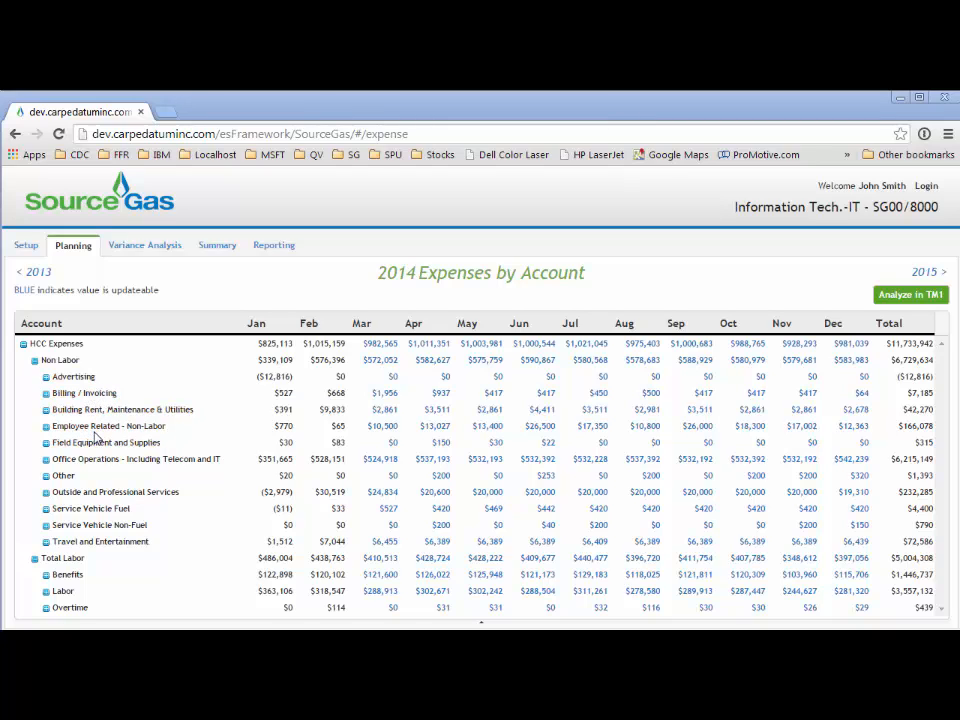
pyautogui.click(35, 558)
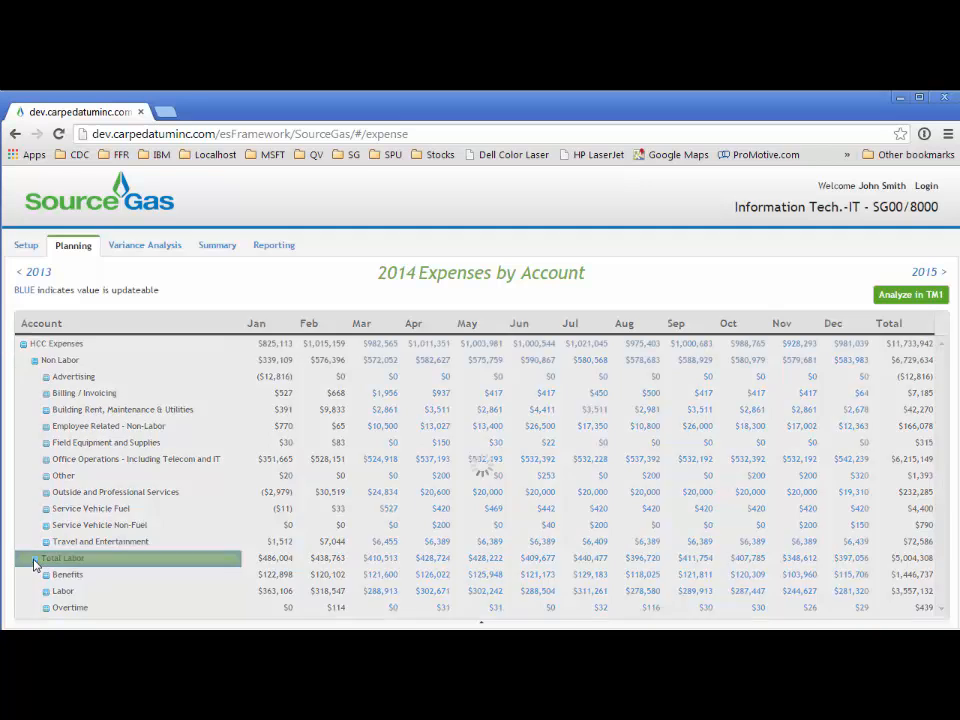
pyautogui.click(47, 494)
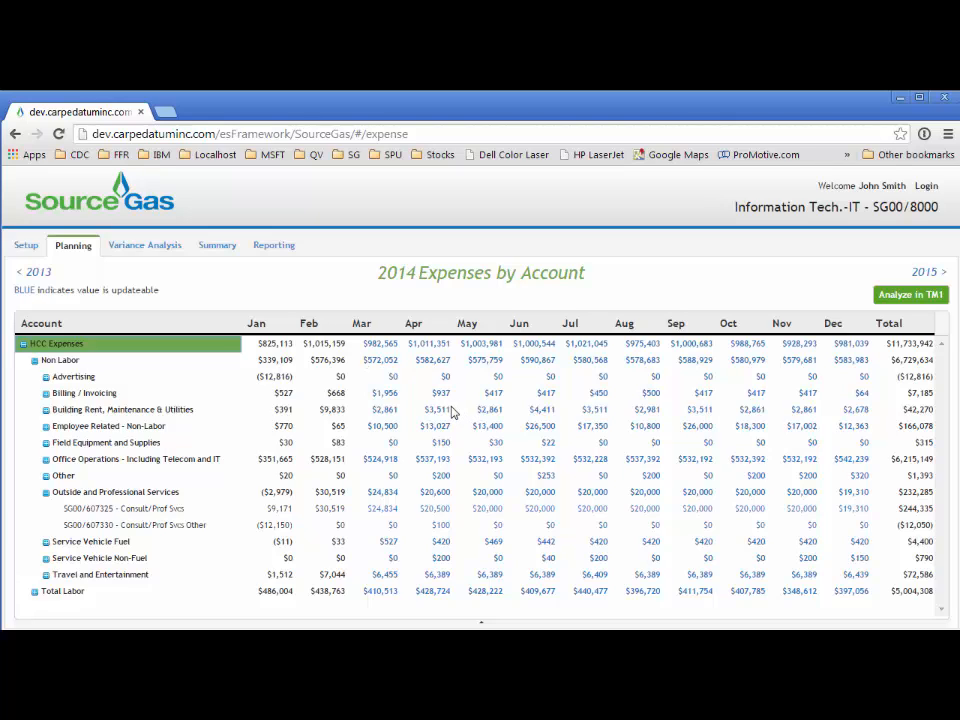
# - Set the March amount of account SG00/607325 - Consult/Prof Svcs to 25,000
pyautogui.doubleClick(385, 509)
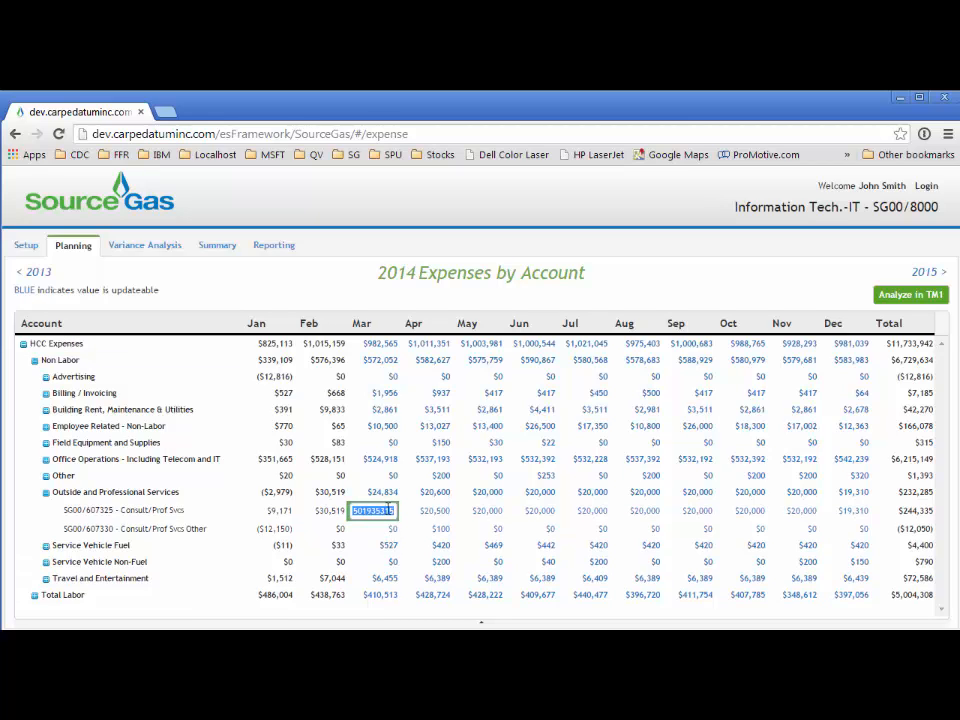
pyautogui.write('25,0000')
pyautogui.press('Return')
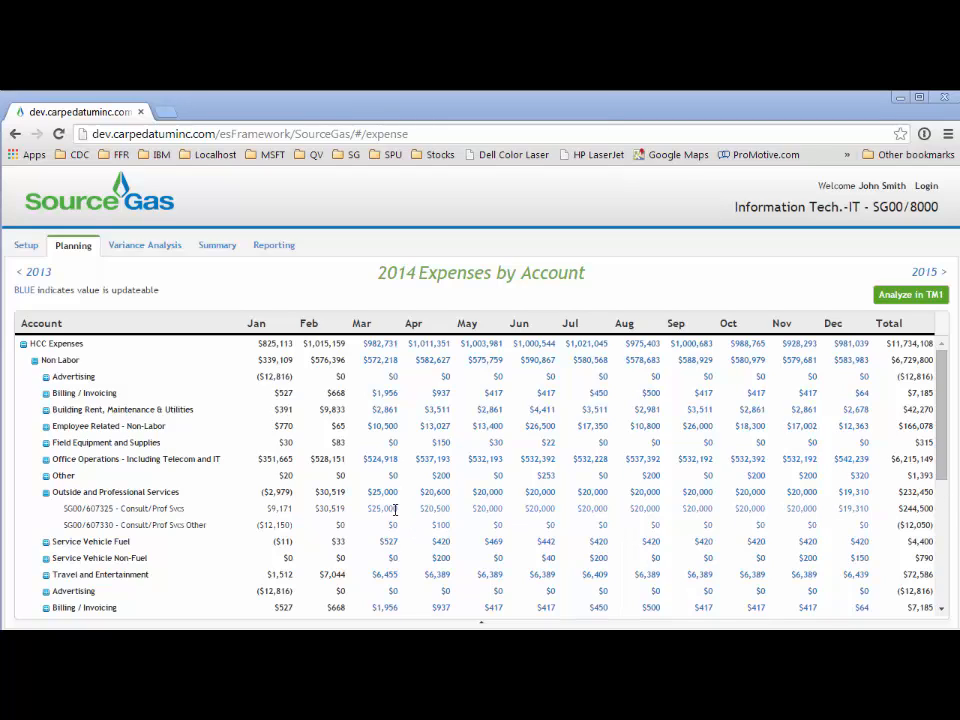
# - Open the line-item detail of SG00/607325 - Consult/Prof Svcs and add a line item described as "TM1 Project"
pyautogui.click(152, 511)
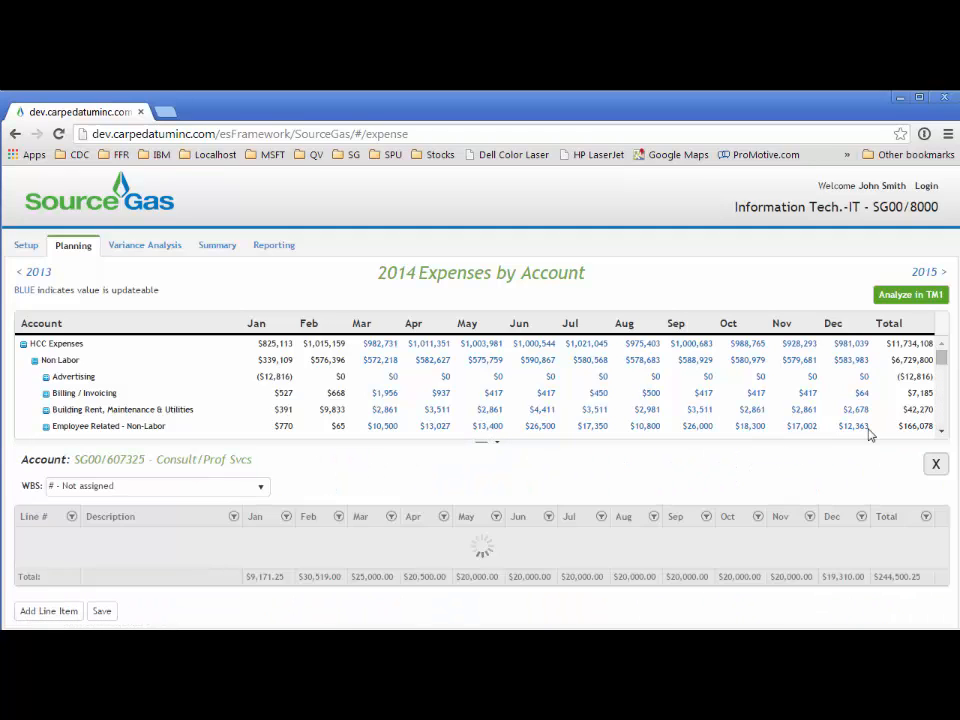
pyautogui.moveTo(939, 356); pyautogui.dragTo(942, 376)
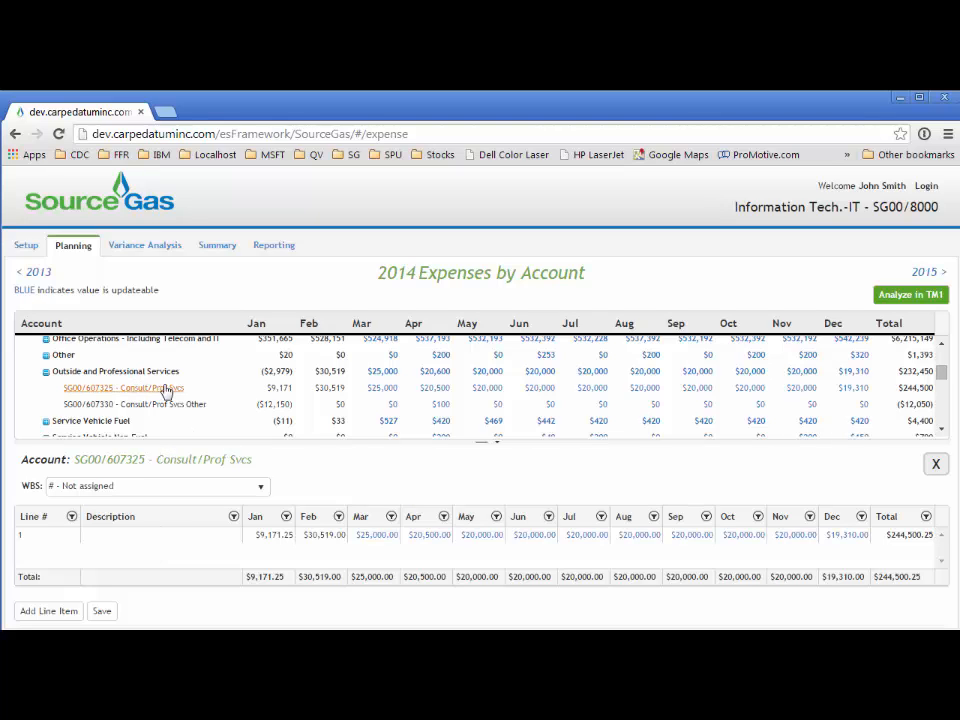
pyautogui.click(50, 611)
pyautogui.click(133, 553)
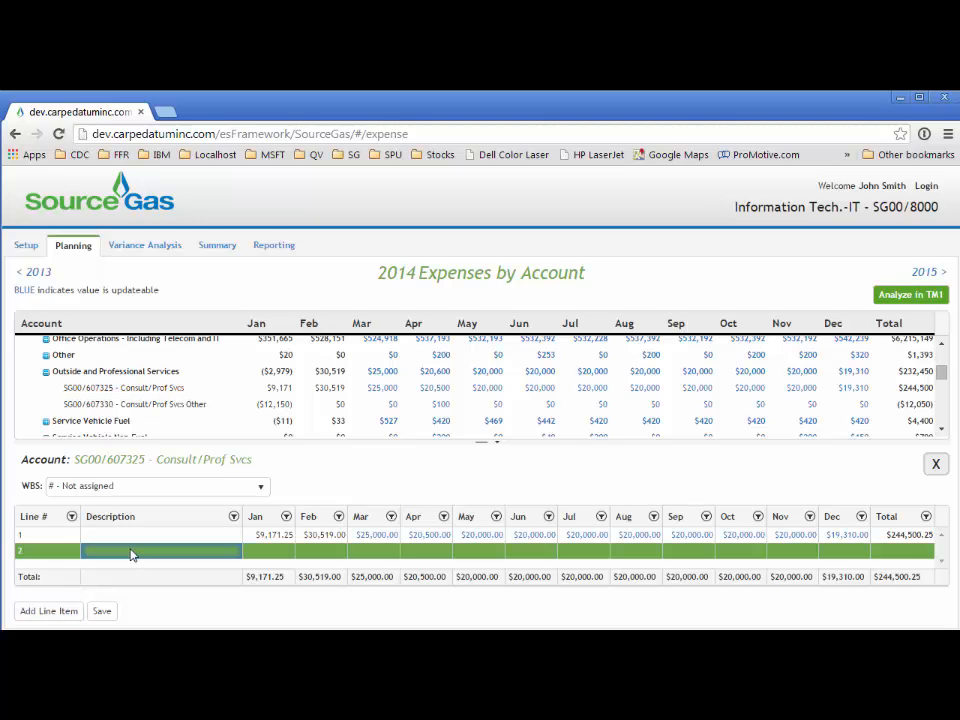
pyautogui.click(222, 558)
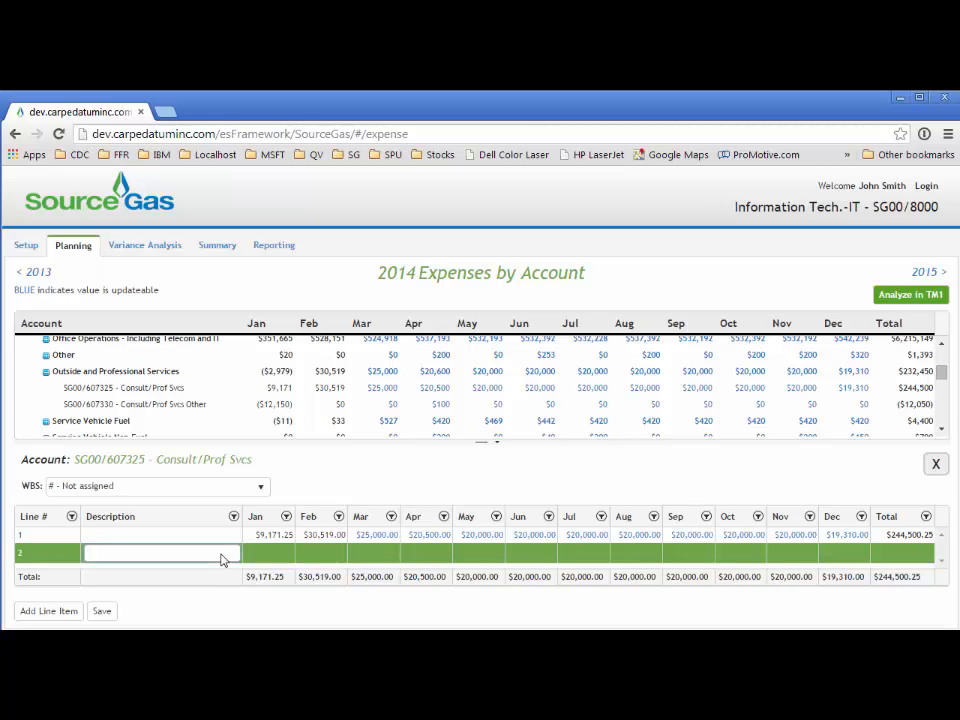
pyautogui.write('TM1 Project')
# - Give the TM1 Project line item a yearly total of 8000, save it and close the line-item detail
pyautogui.click(890, 552)
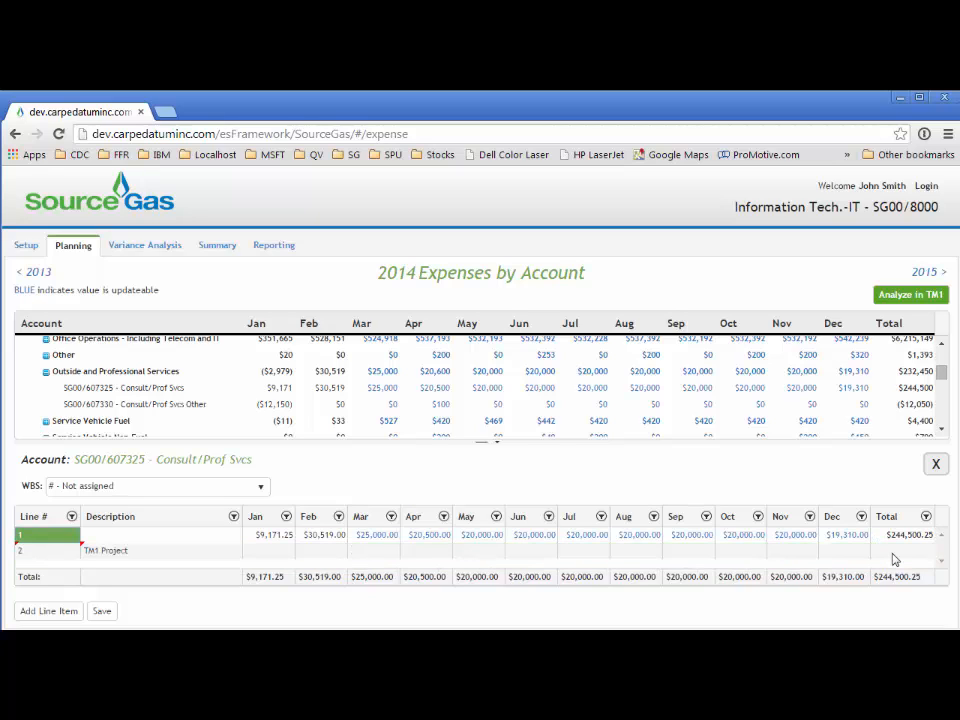
pyautogui.click(895, 556)
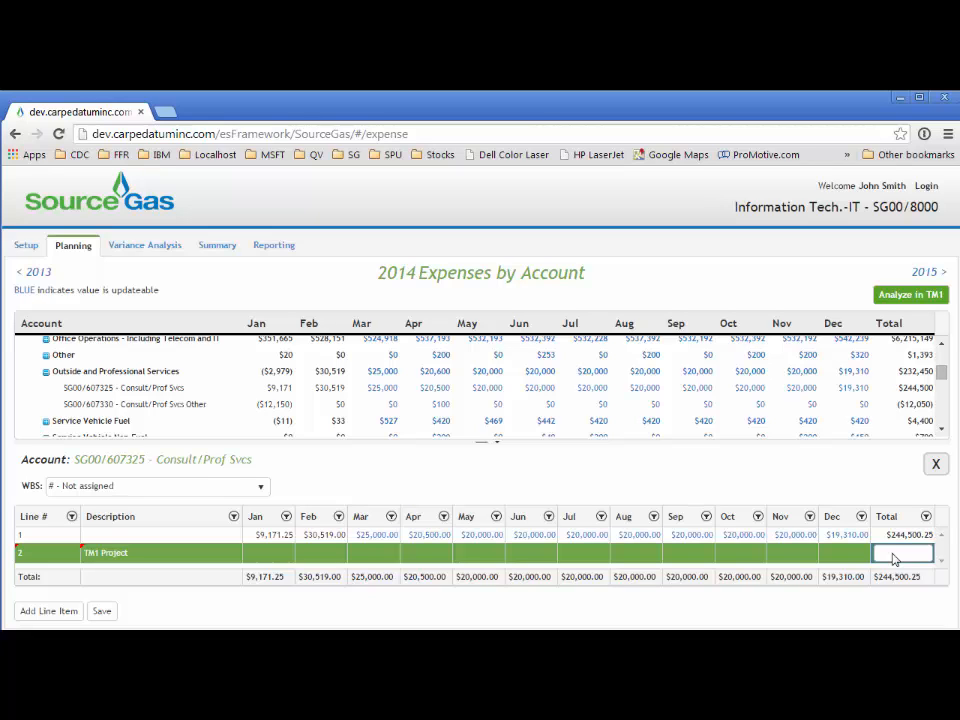
pyautogui.write('8000')
pyautogui.press('Return')
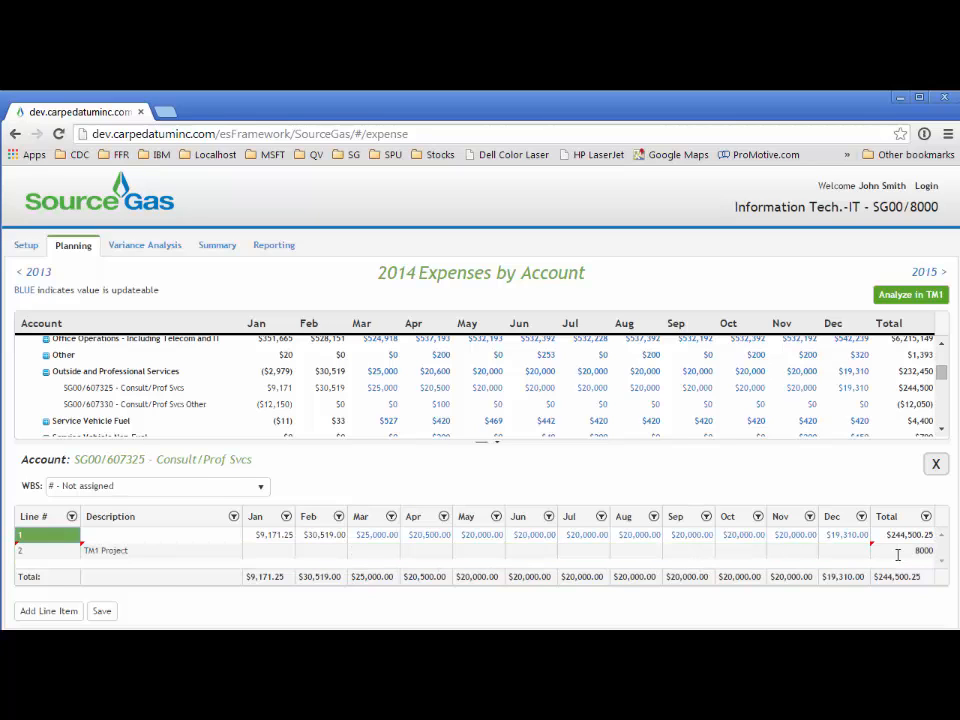
pyautogui.click(102, 613)
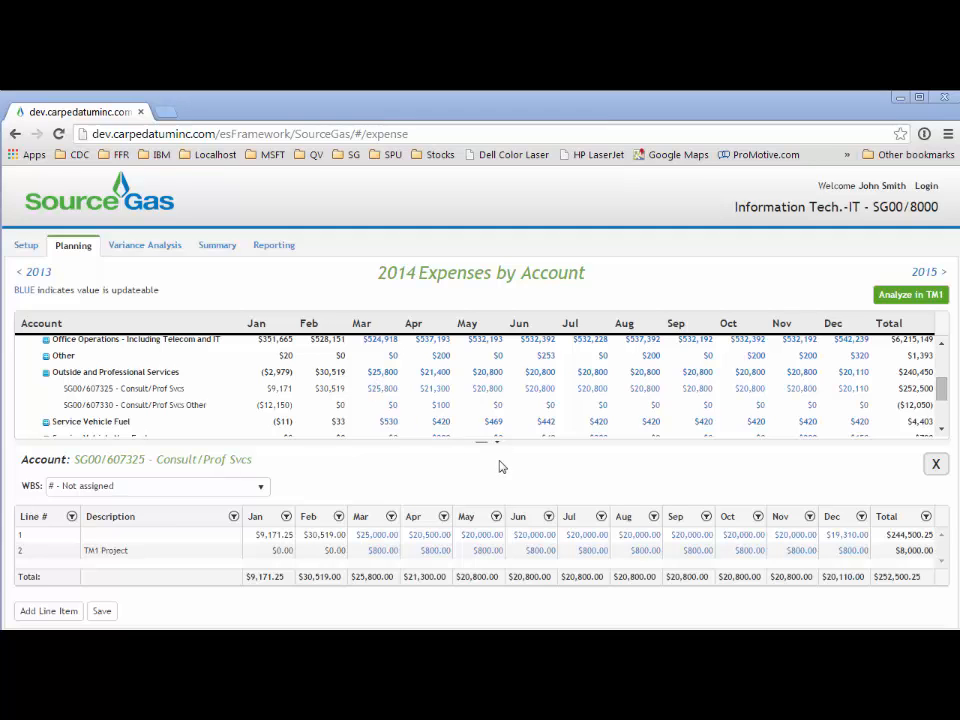
pyautogui.click(936, 470)
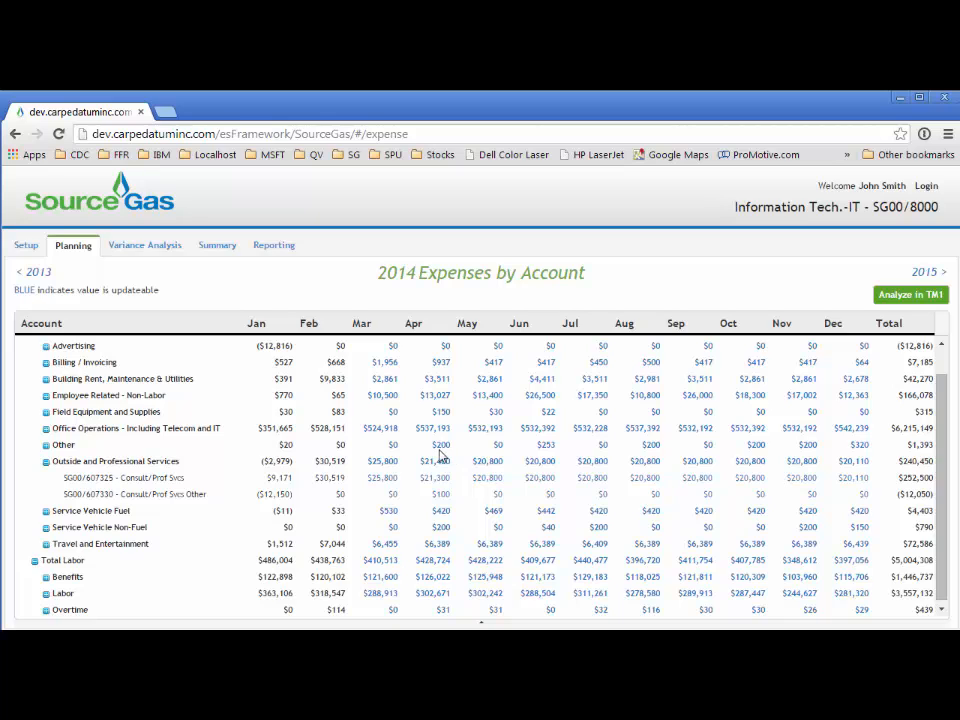
# - Open the expense plan in TM1 and expand Non Labor down to the Outside and Professional Services accounts
pyautogui.click(891, 297)
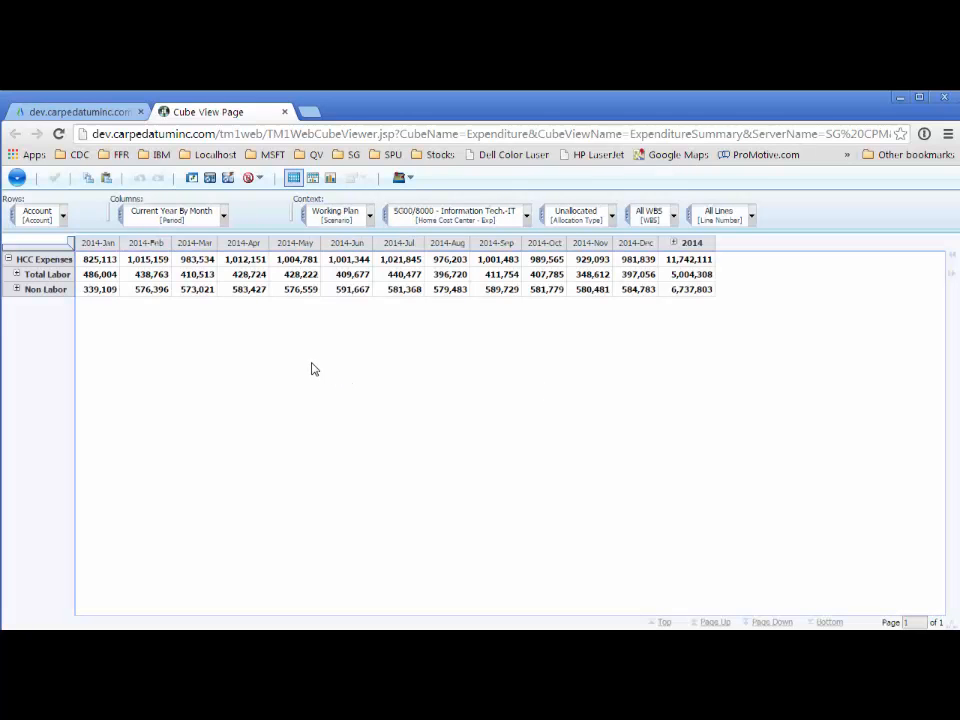
pyautogui.click(16, 290)
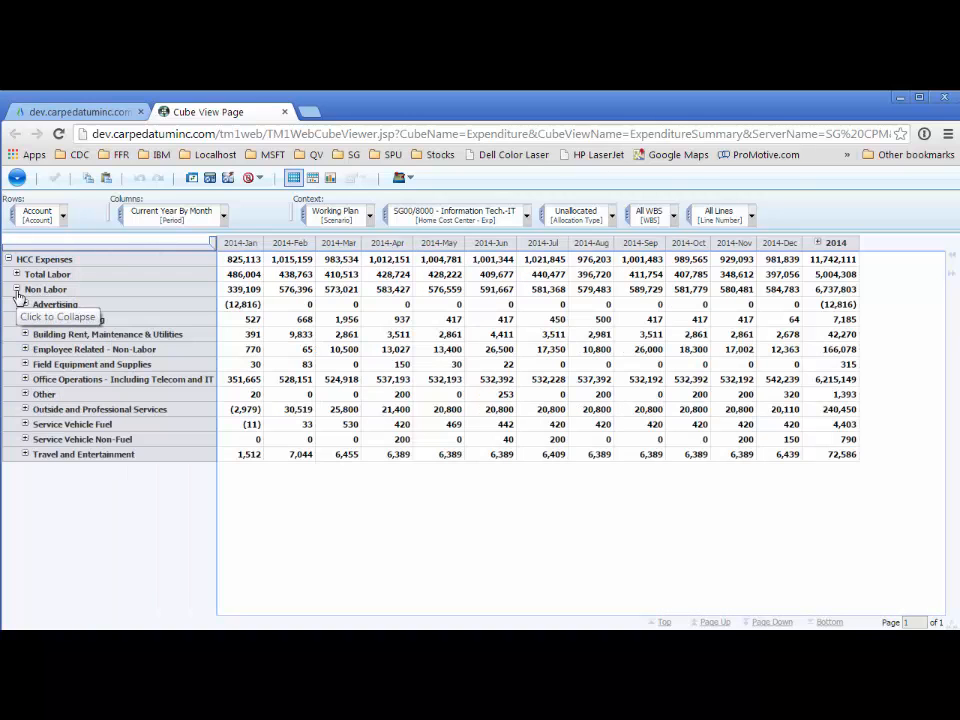
pyautogui.click(25, 410)
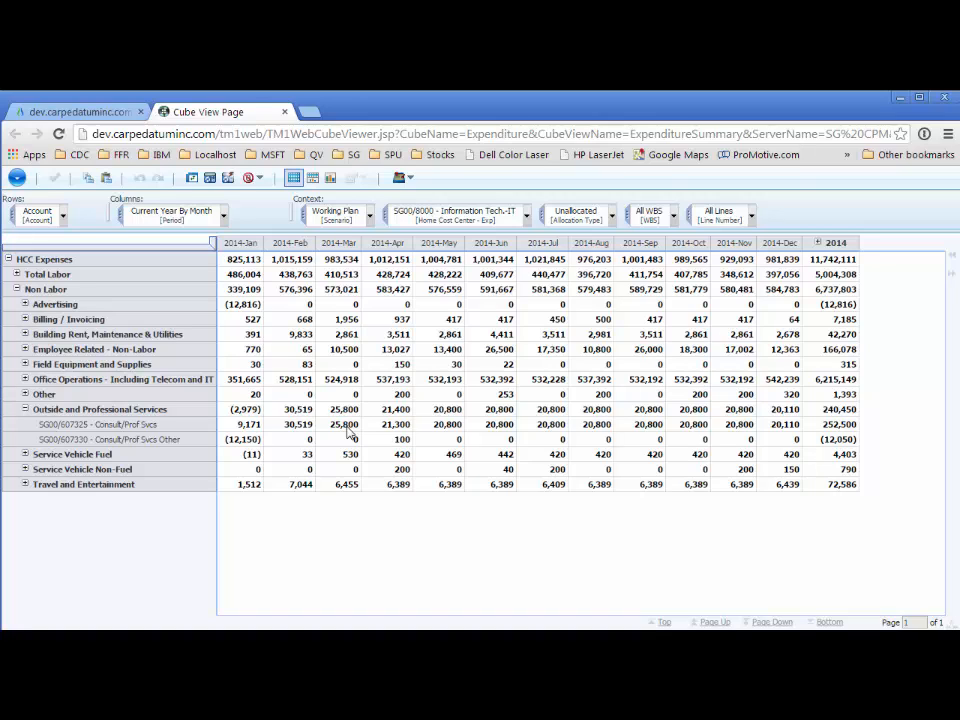
# - Return to the expense planning site and show the variance analysis for the 2014 WP vs 2014 Budget comparison
pyautogui.click(85, 113)
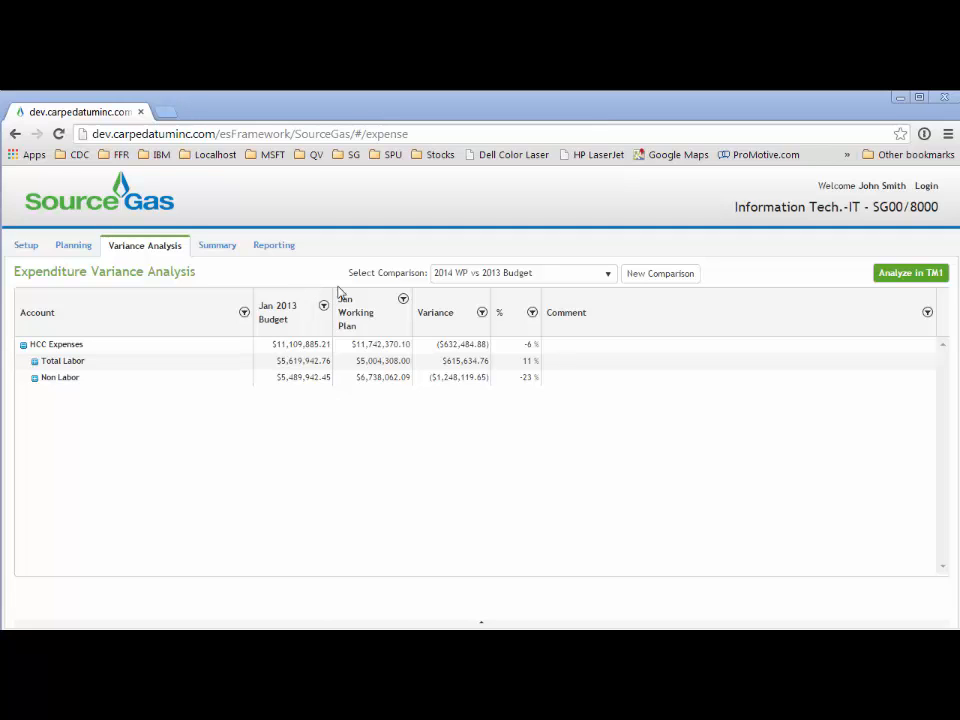
pyautogui.click(609, 276)
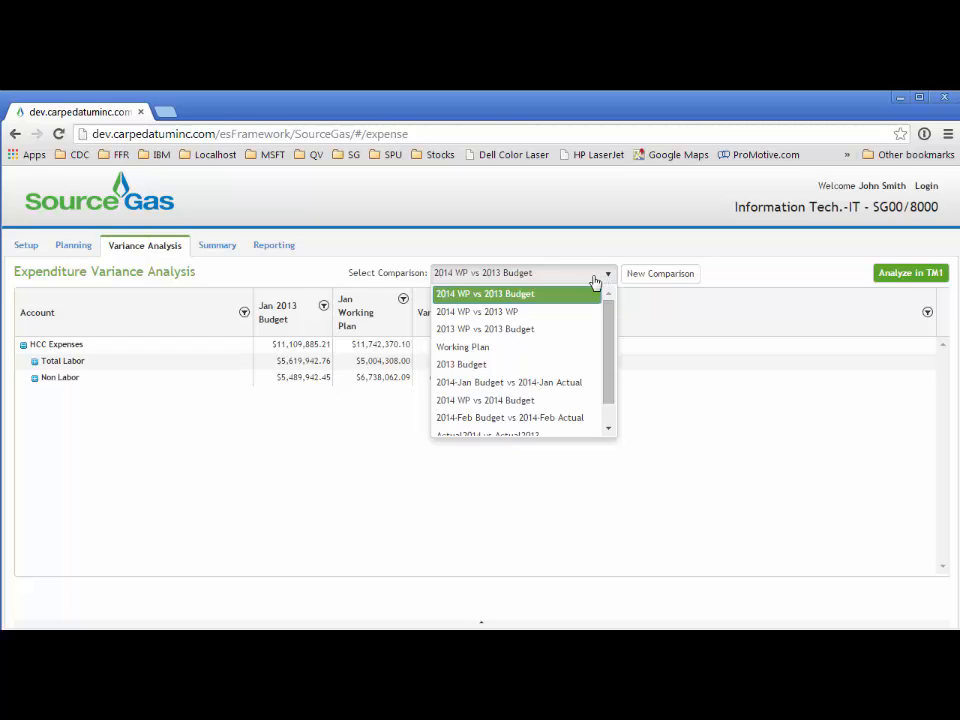
pyautogui.click(504, 400)
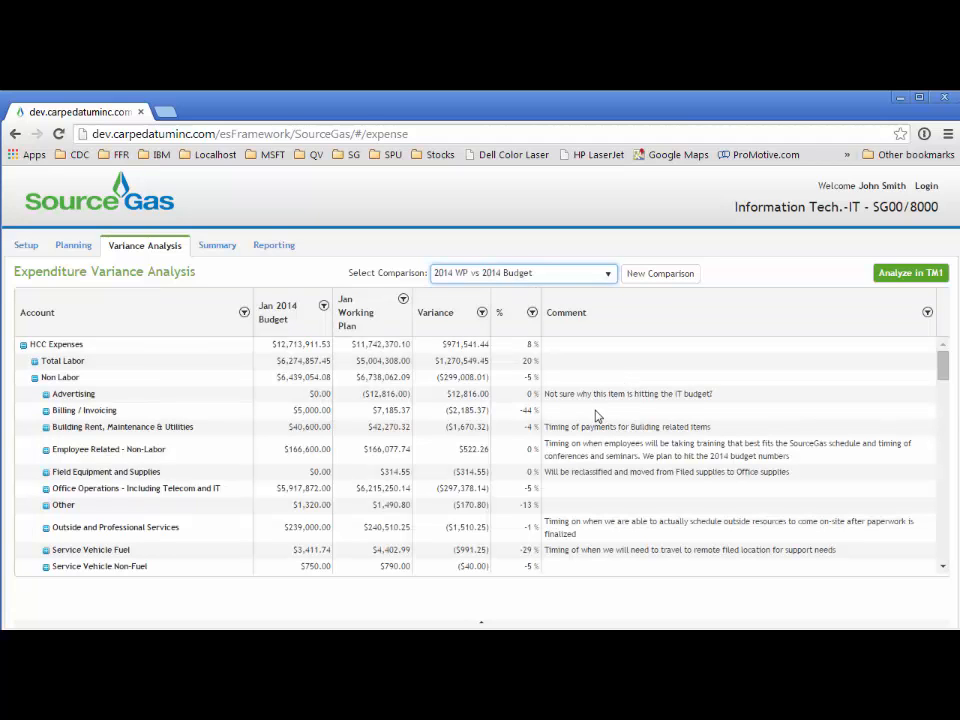
# - Re-enter the closing question mark in the Advertising account's variance comment
pyautogui.click(723, 397)
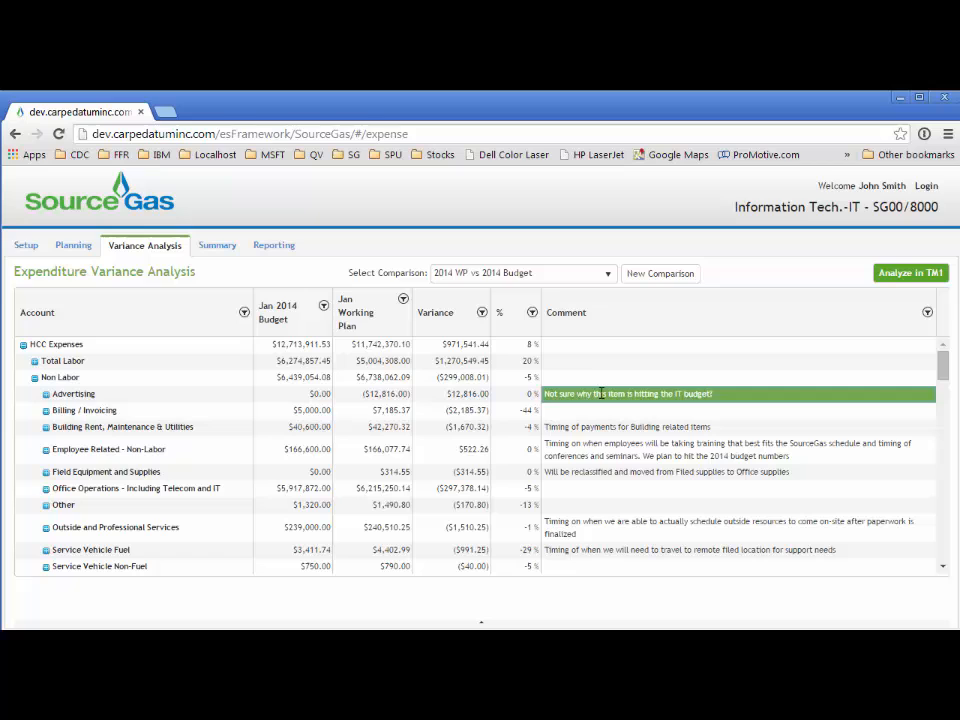
pyautogui.click(713, 394)
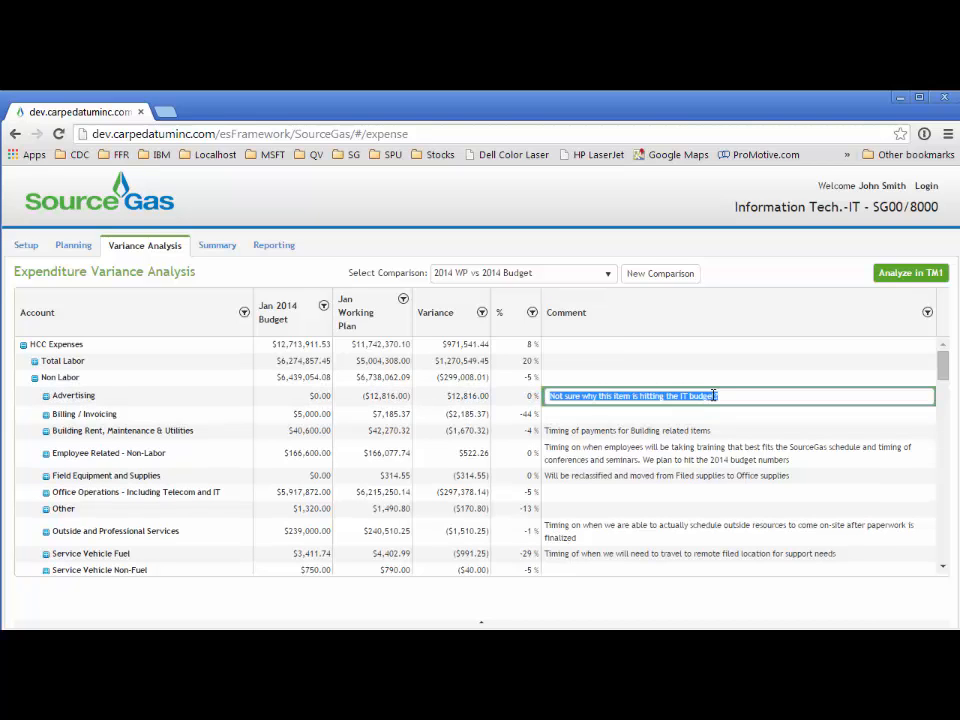
pyautogui.click(722, 396)
pyautogui.press('BackSpace')
pyautogui.write('?')
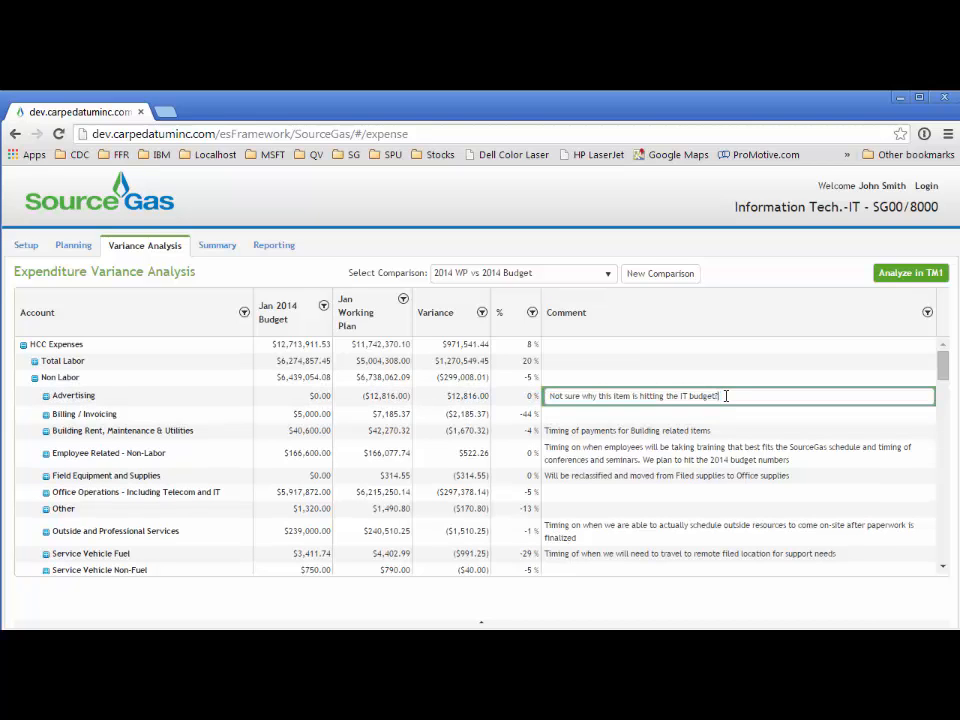
pyautogui.click(607, 377)
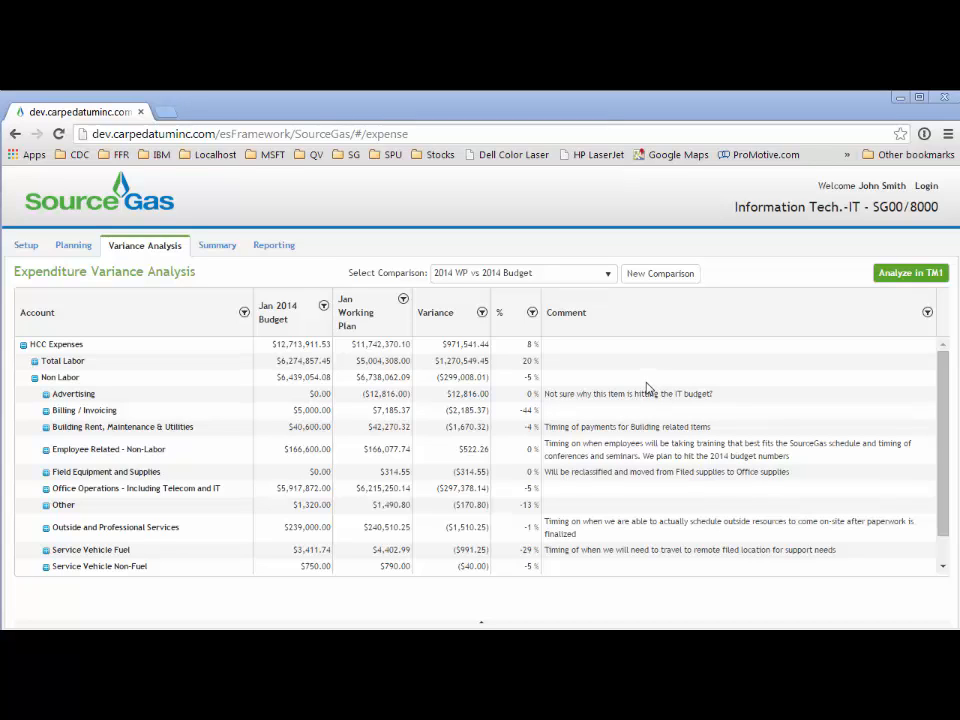
# - Sort the accounts by variance in ascending order and expand Office Operations - Including Telecom and IT
pyautogui.click(452, 310)
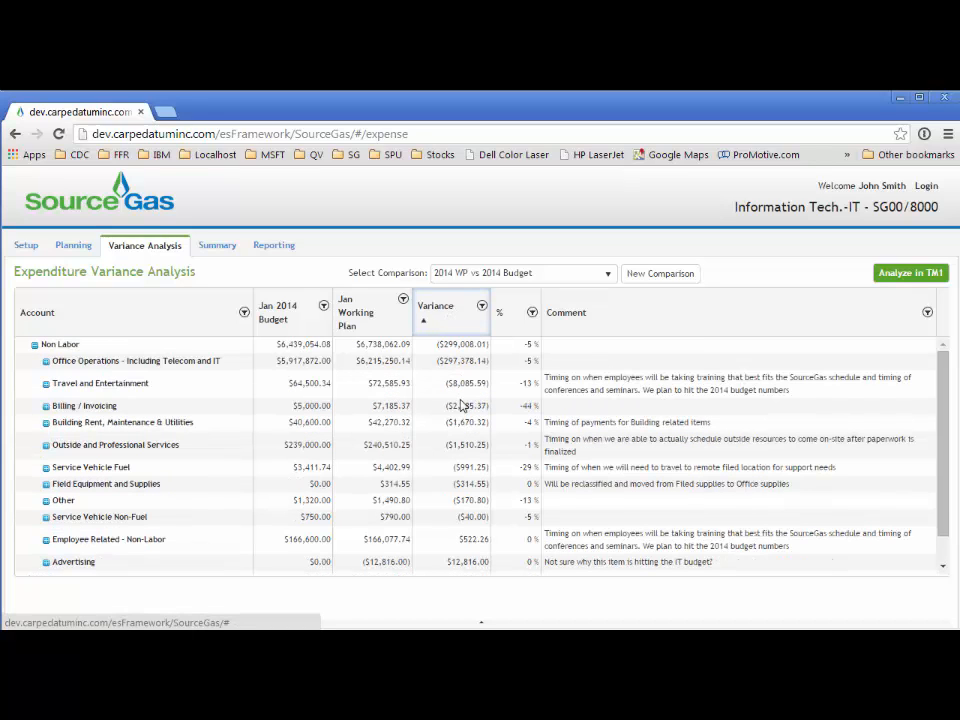
pyautogui.click(445, 318)
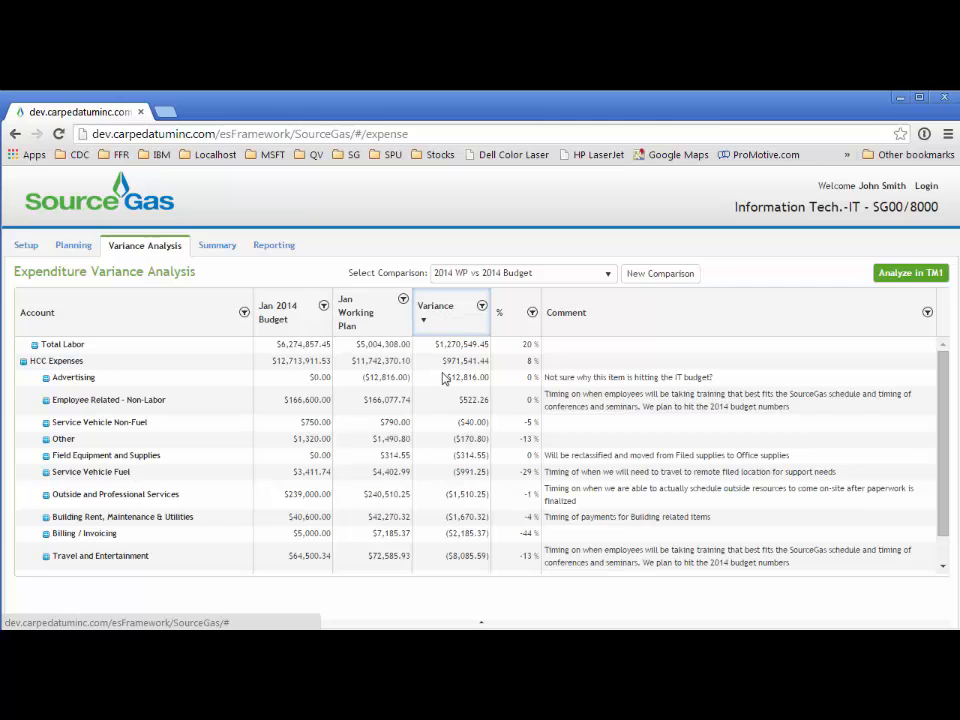
pyautogui.click(448, 316)
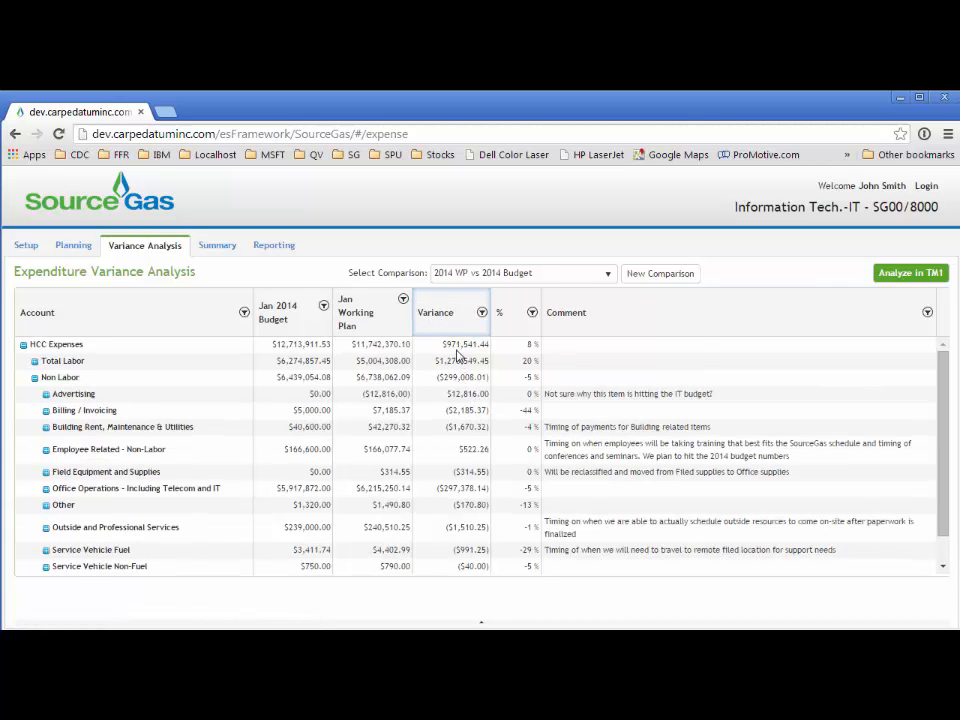
pyautogui.click(448, 312)
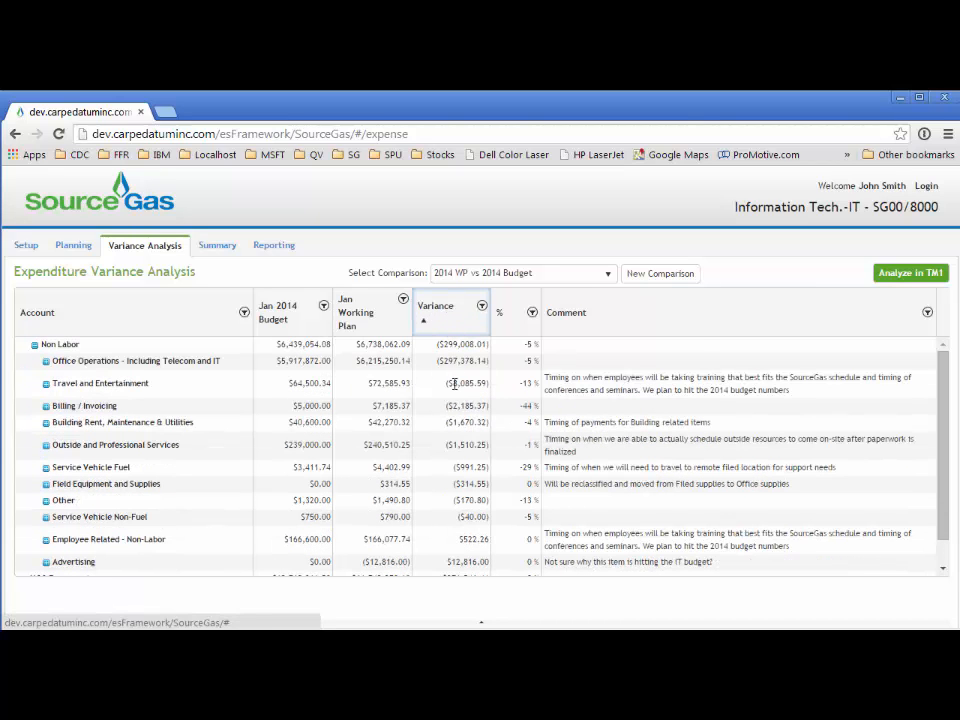
pyautogui.click(45, 361)
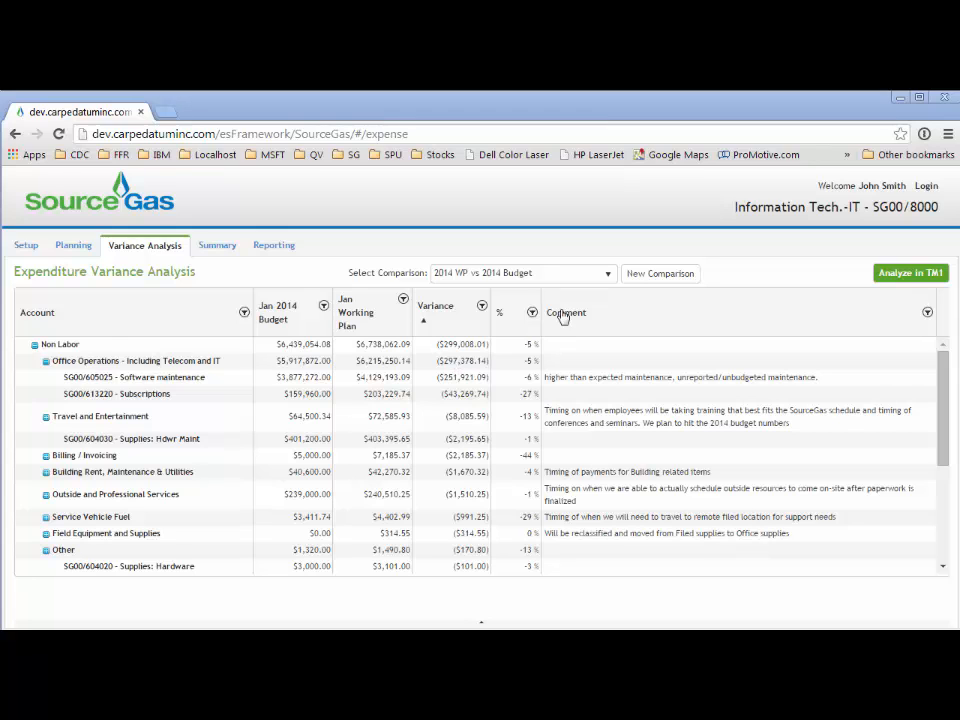
# - Clear the variance sort and switch the comparison to 2014-Feb Budget vs 2014-Feb Actual
pyautogui.click(460, 326)
pyautogui.click(460, 326)
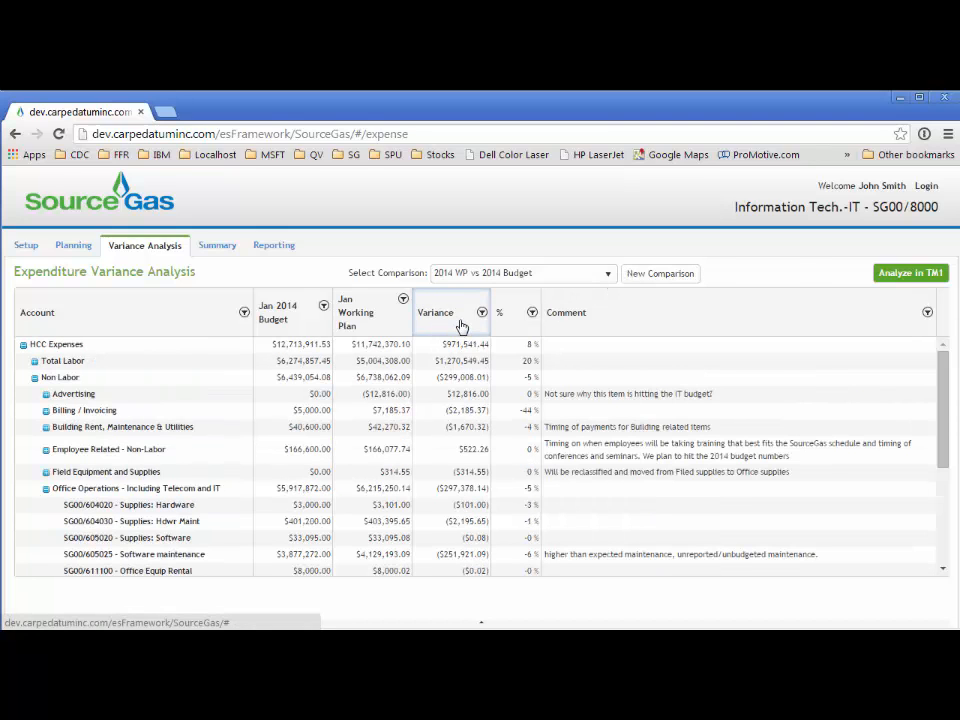
pyautogui.click(606, 276)
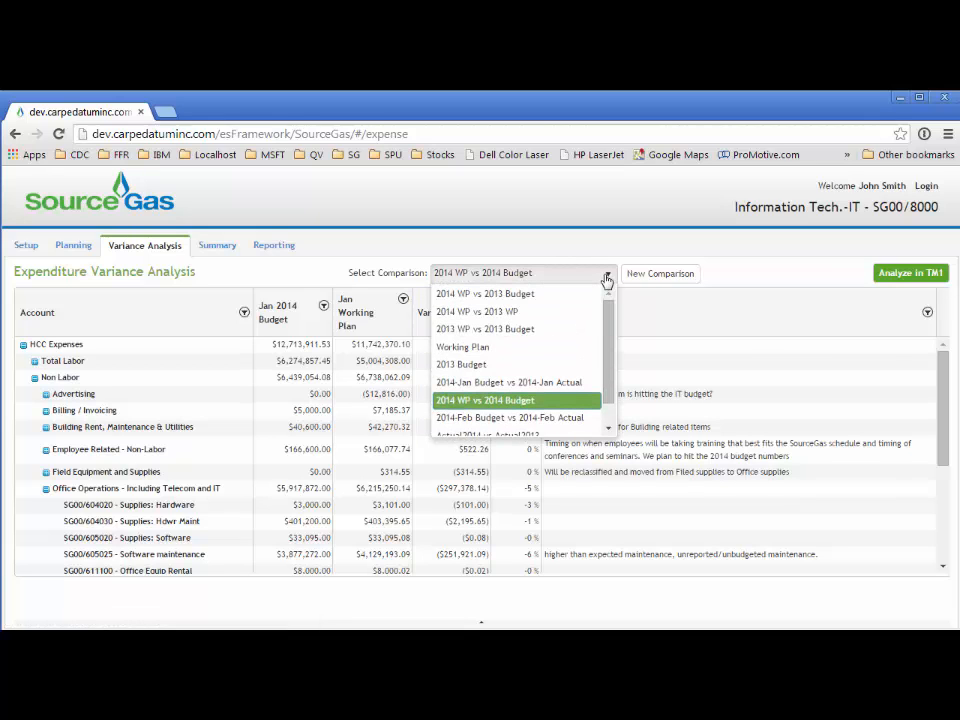
pyautogui.click(513, 417)
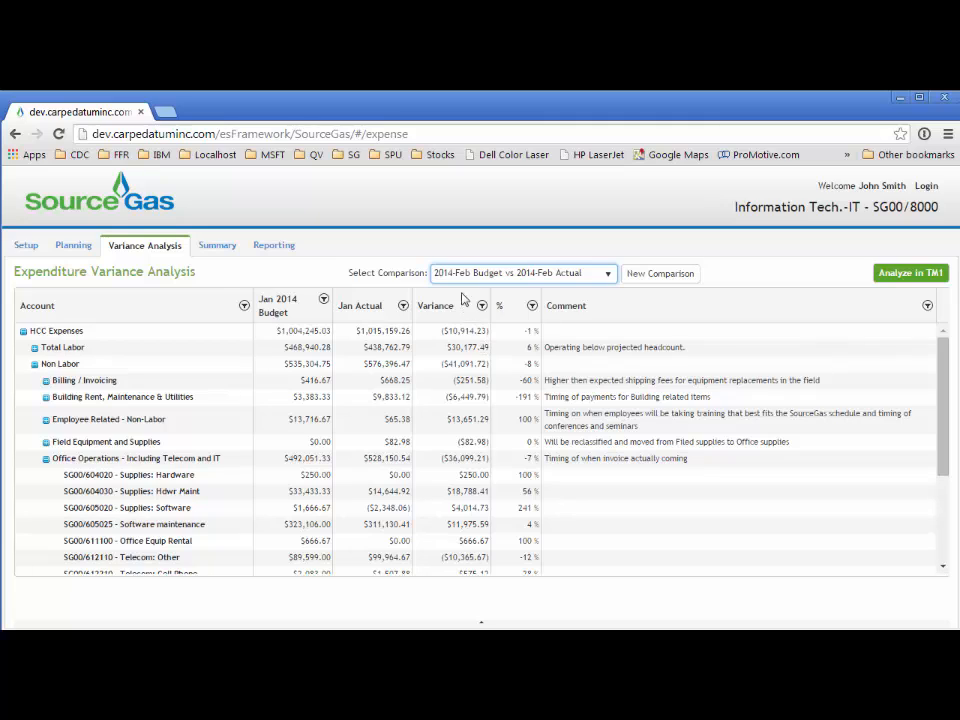
# - Collapse and reopen the Non Labor group, then expand Outside and Professional Services to show its account-level variance
pyautogui.click(35, 366)
pyautogui.click(35, 366)
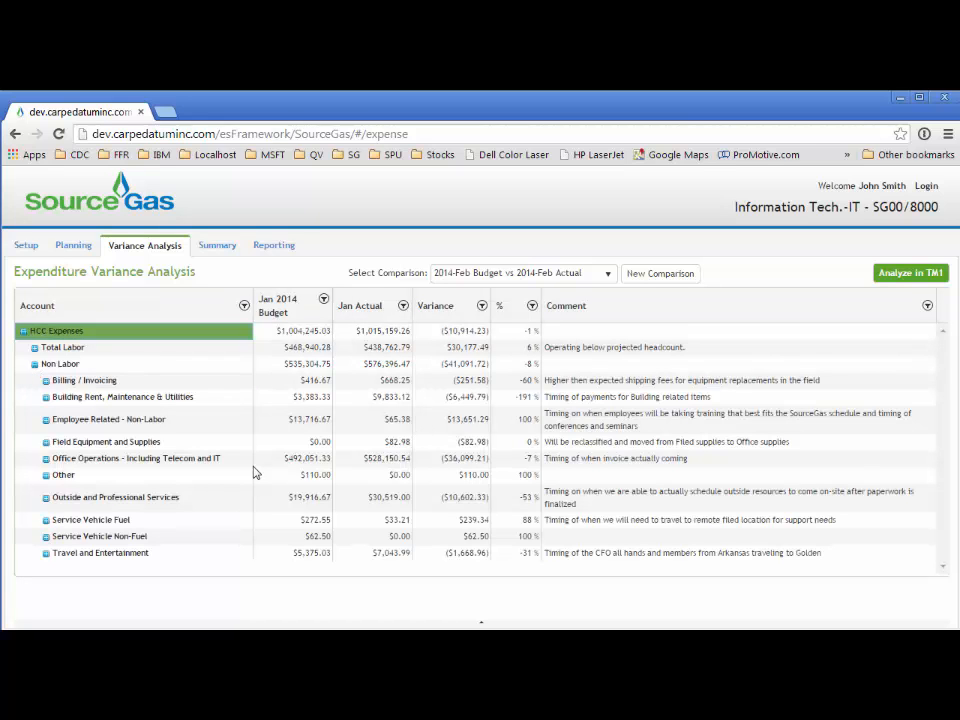
pyautogui.click(45, 498)
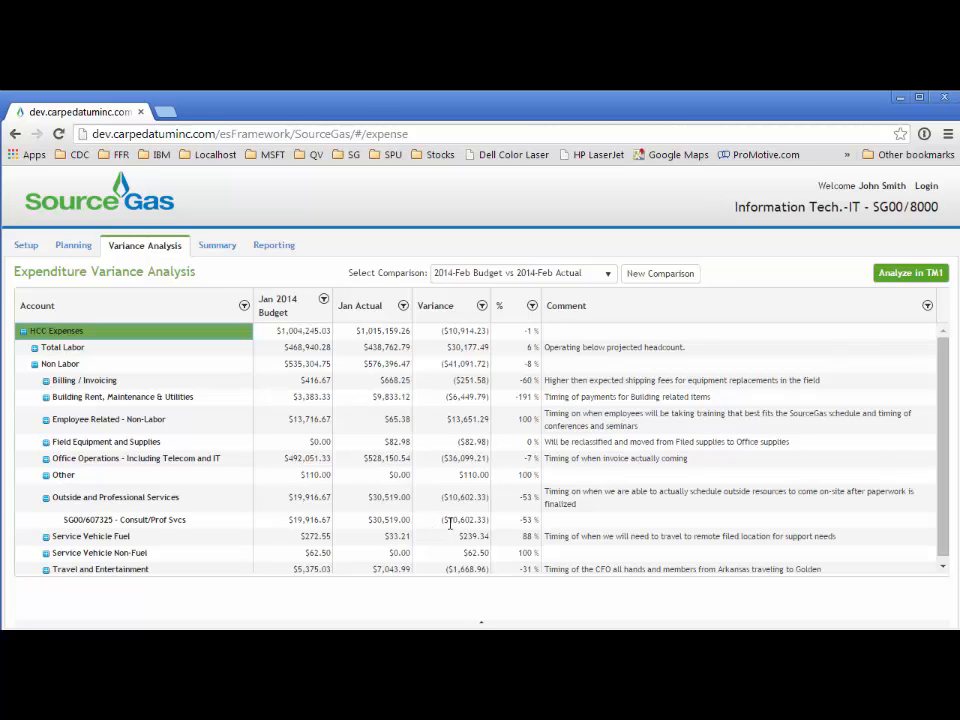
# - Open the SG00/607325 - Consult/Prof Svcs account and display its actual line item detail in an enlarged detail area
pyautogui.click(158, 521)
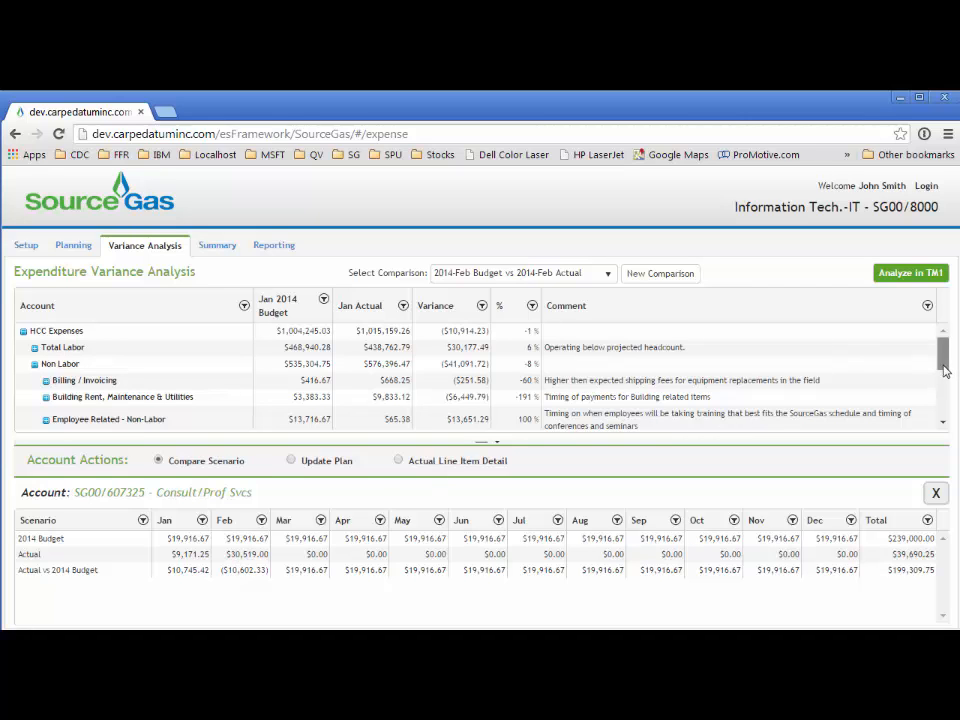
pyautogui.moveTo(943, 368); pyautogui.dragTo(943, 396)
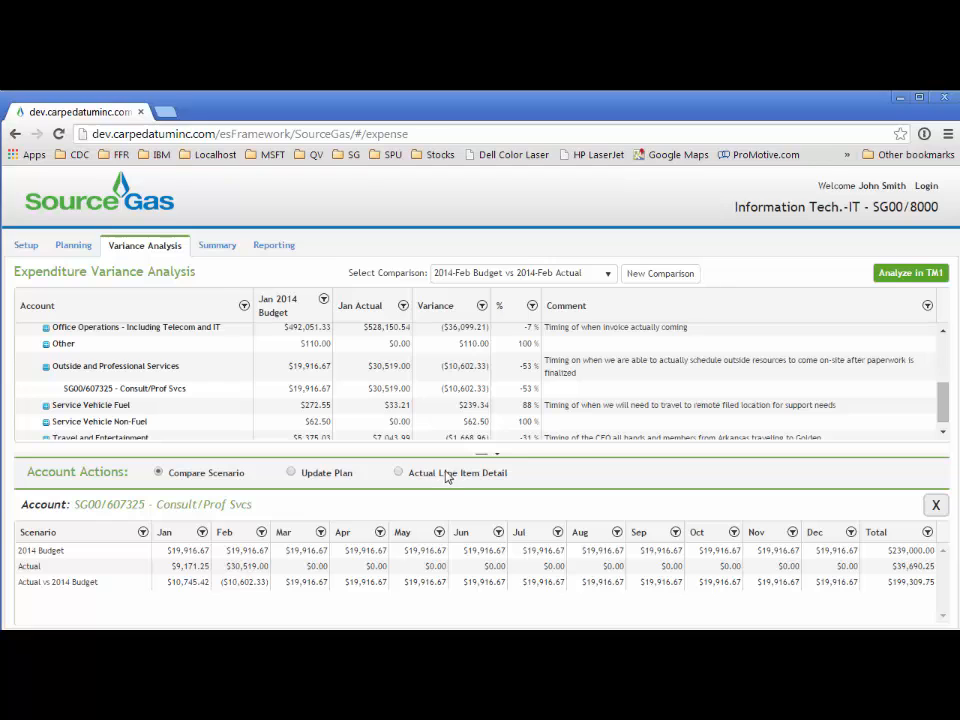
pyautogui.click(398, 472)
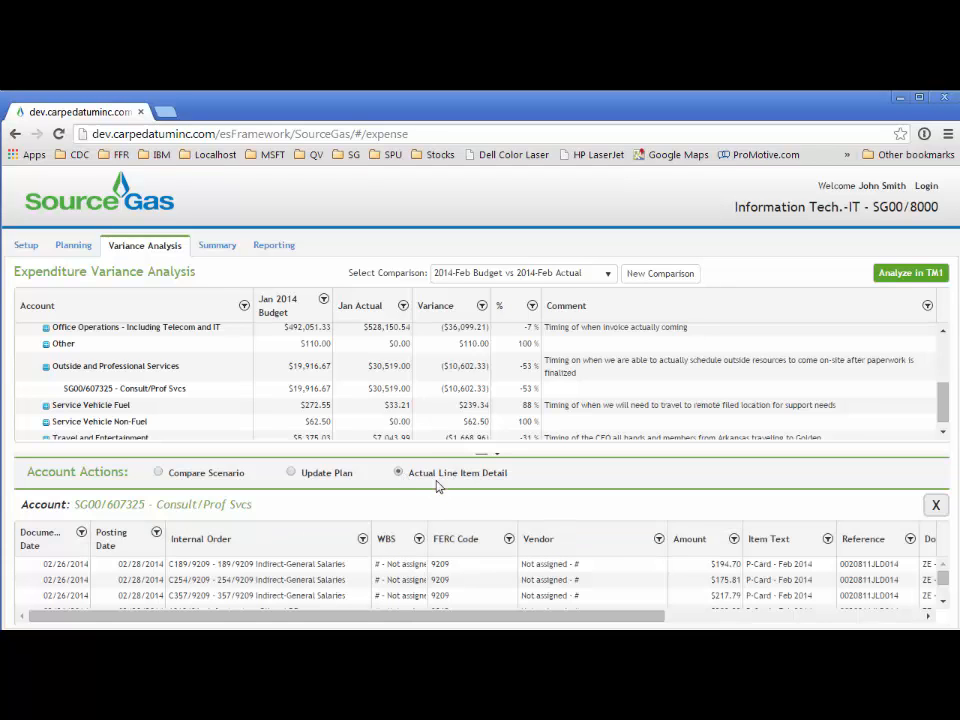
pyautogui.moveTo(480, 452); pyautogui.dragTo(480, 405)
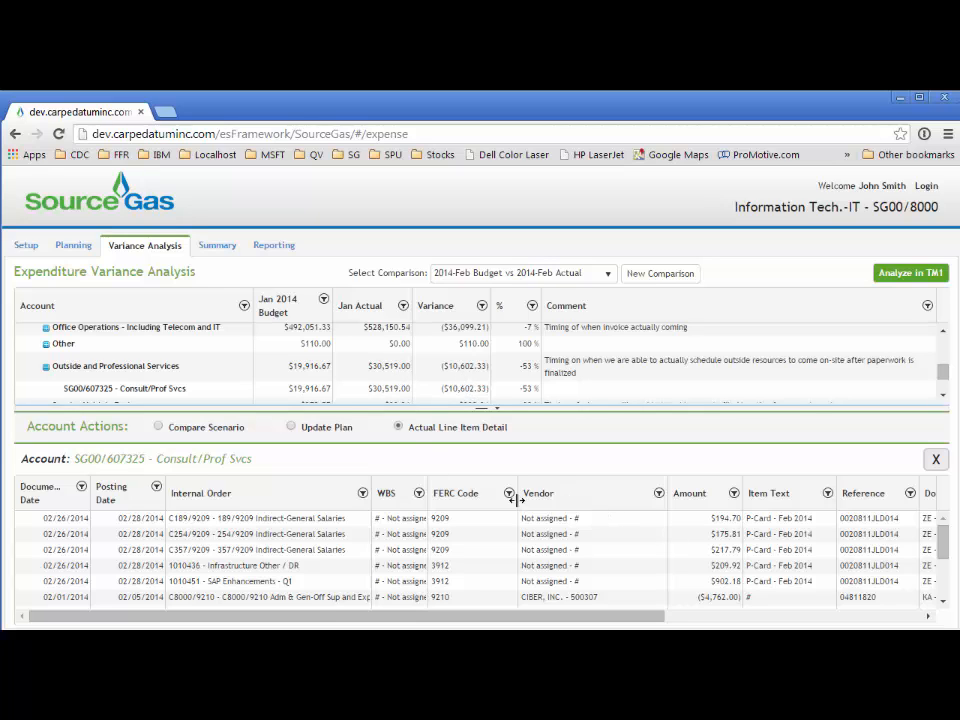
# - Sort the Consult/Prof Svcs line items by vendor, and re-sort them by amount in descending order
pyautogui.click(538, 496)
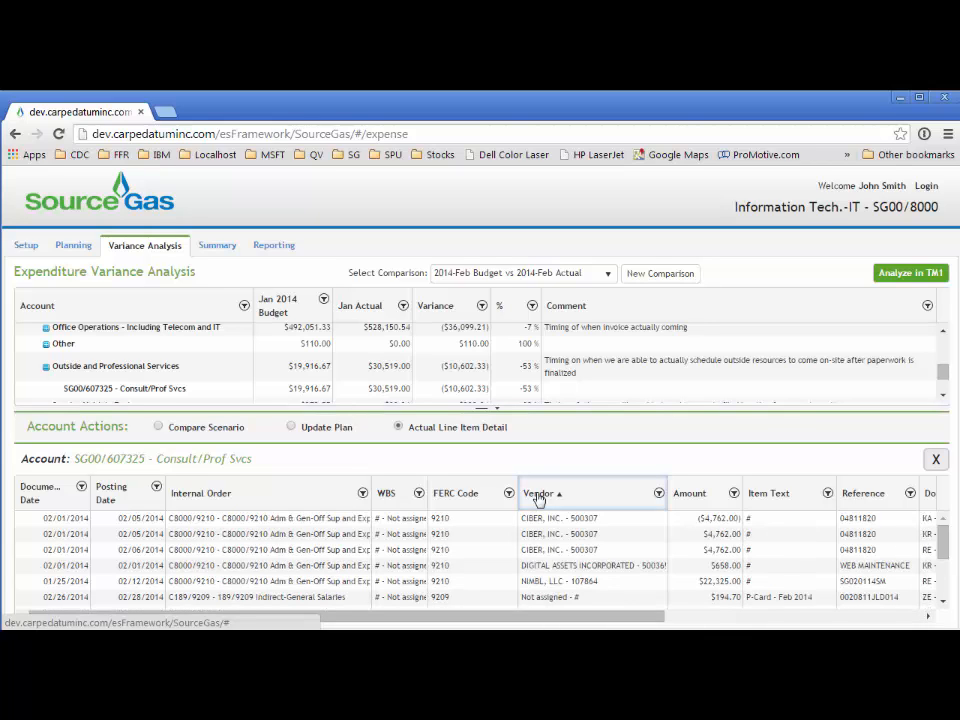
pyautogui.click(688, 494)
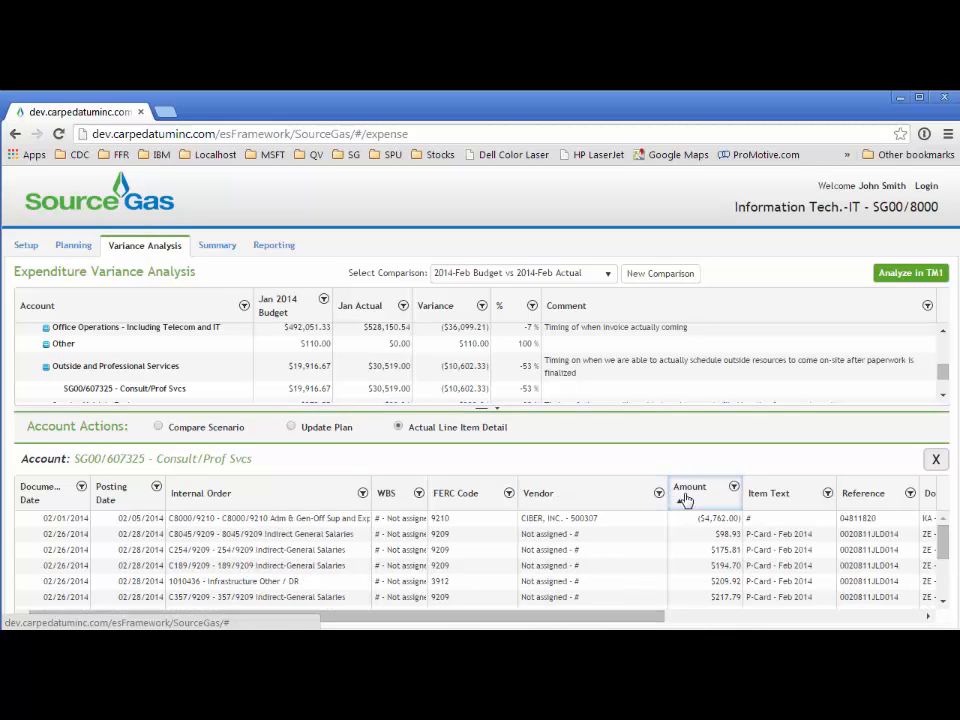
pyautogui.click(686, 494)
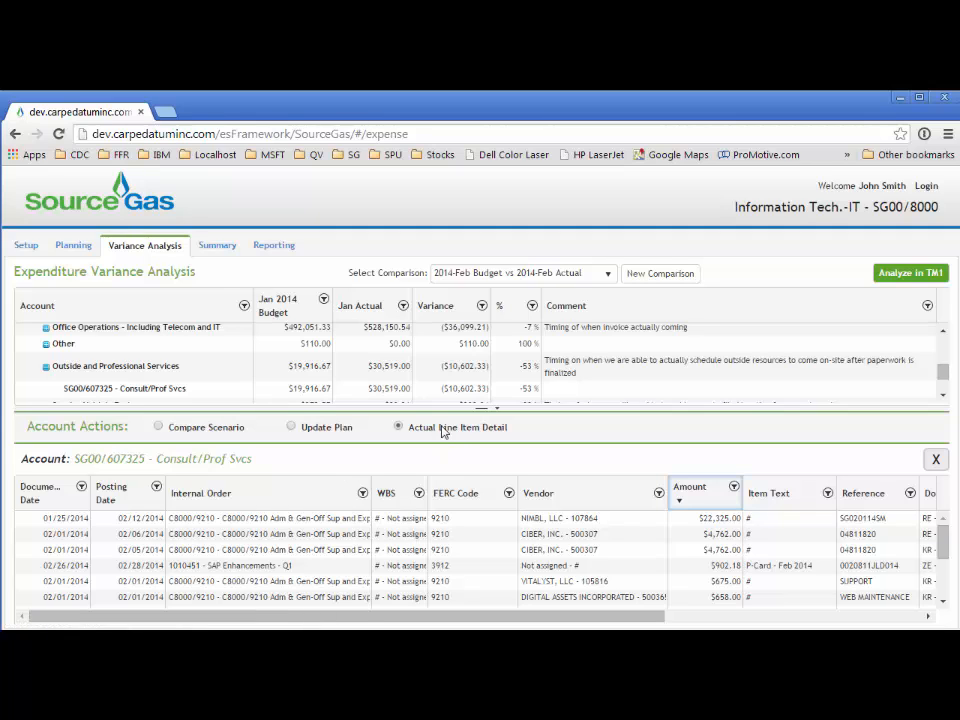
# - Shrink the detail area and show the plan update lines of the Consult/Prof Svcs account
pyautogui.moveTo(478, 407); pyautogui.dragTo(462, 455)
pyautogui.click(292, 460)
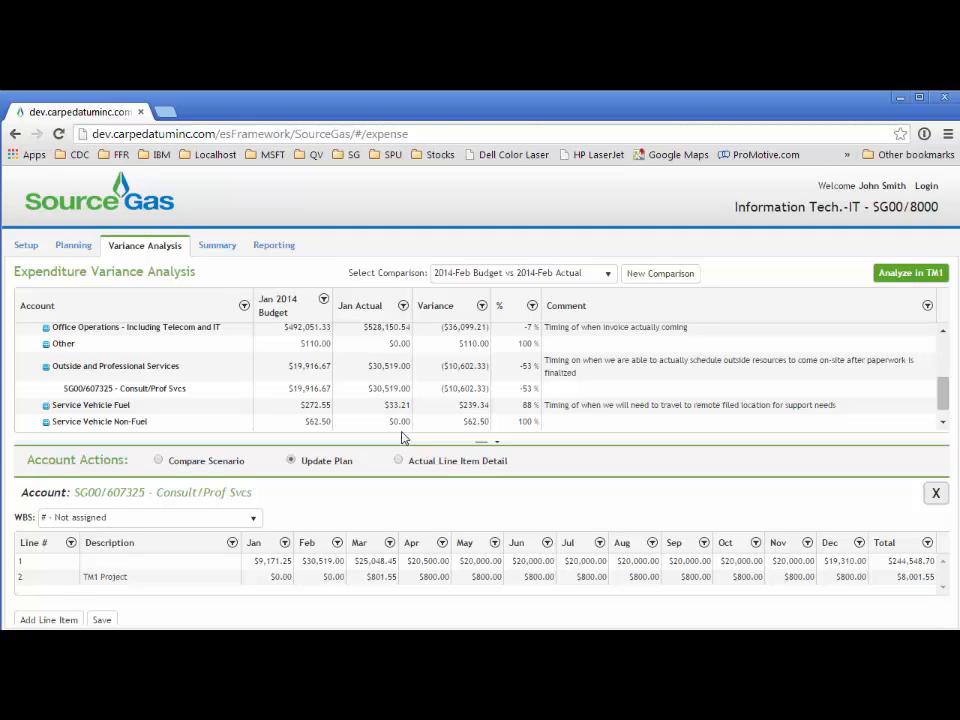
# - Review the 2014 and 2013 charts on the Expenditure Summary Dashboard
pyautogui.click(218, 246)
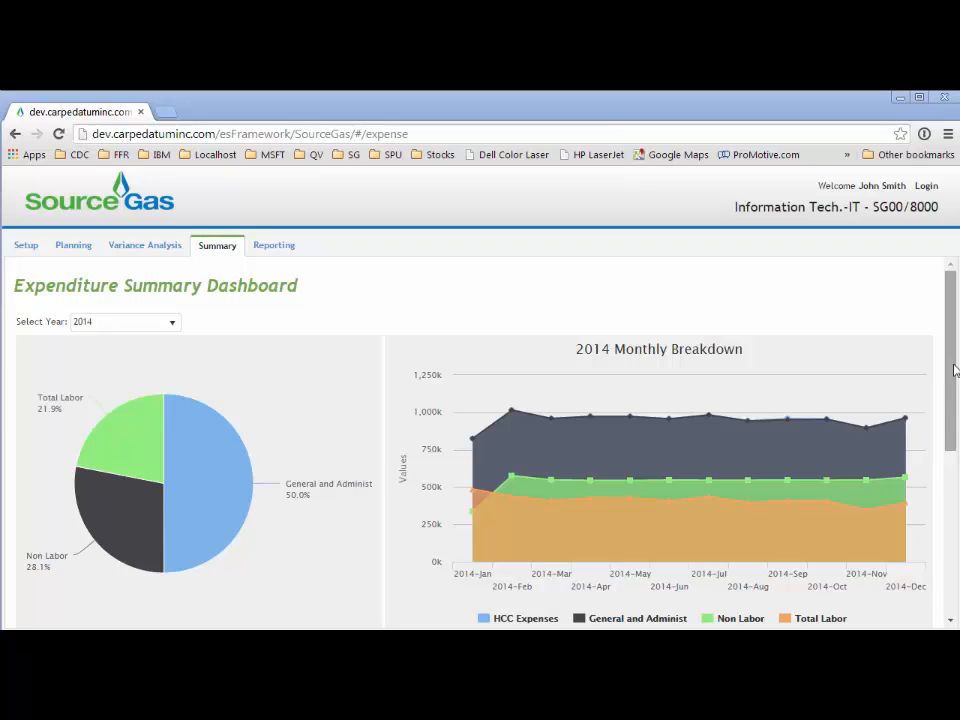
pyautogui.moveTo(953, 370); pyautogui.dragTo(949, 482)
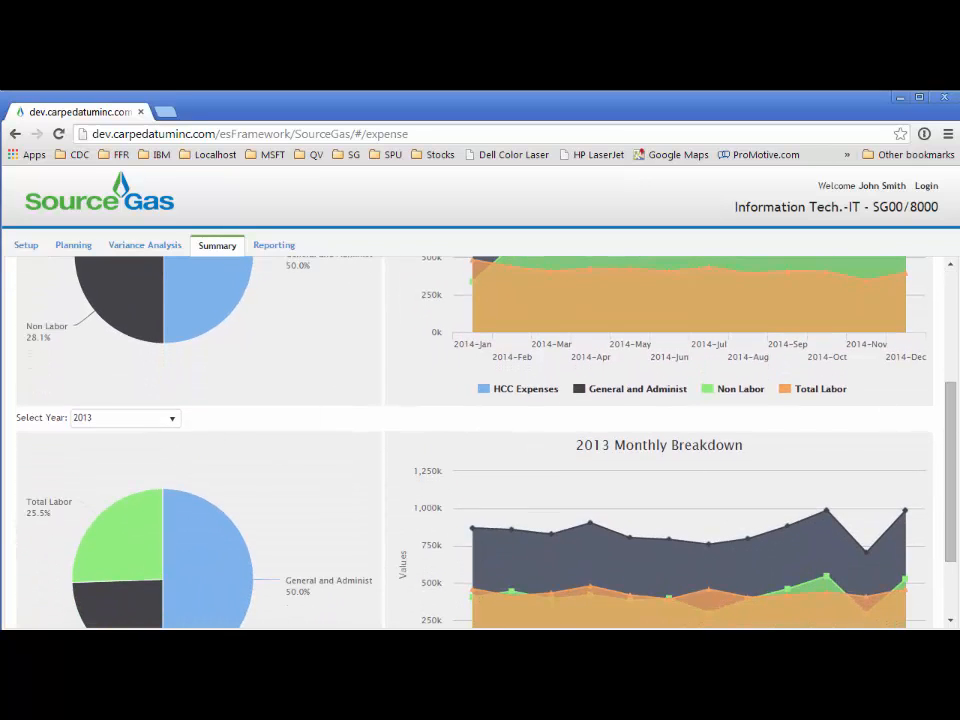
pyautogui.moveTo(951, 437); pyautogui.dragTo(951, 322)
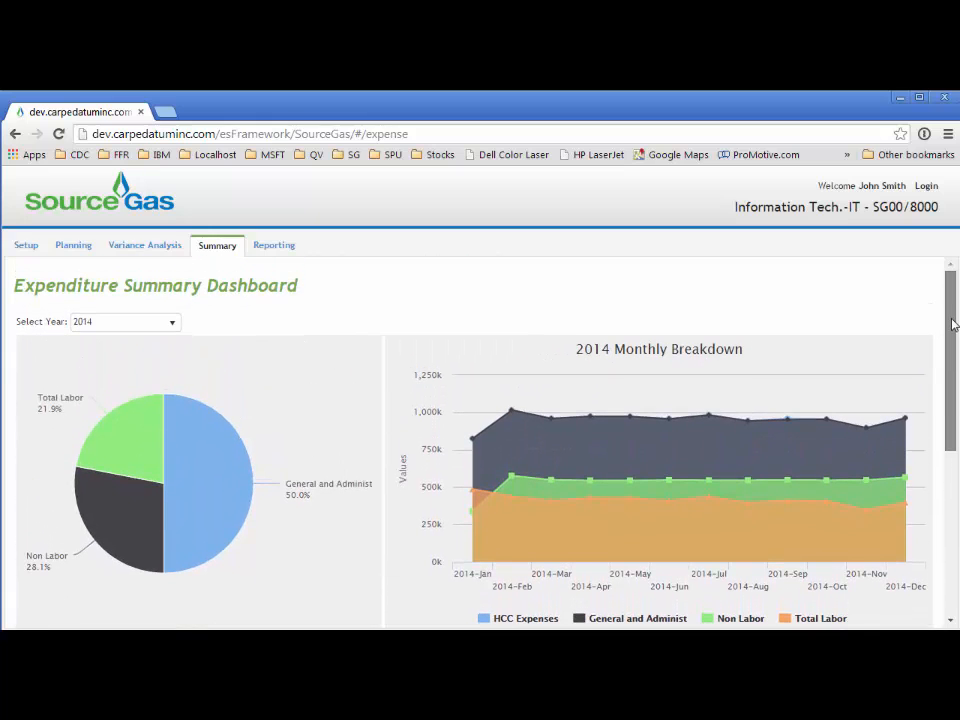
# - Open the Expense report Scenario Comparison for an Account, followed by the Expenditure Variance.xlsx report
pyautogui.click(280, 250)
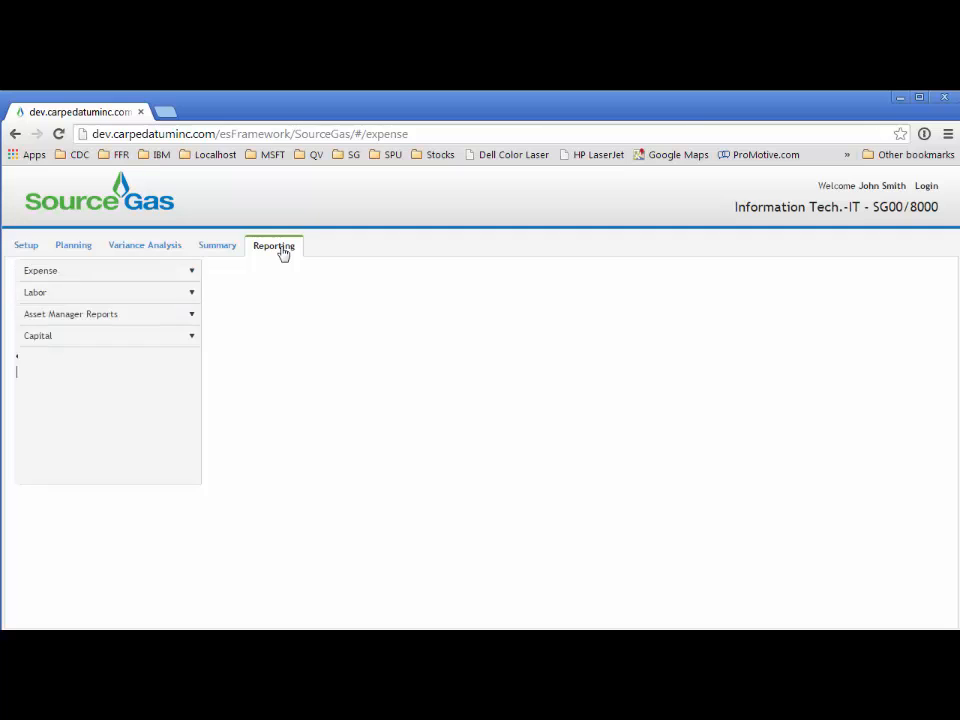
pyautogui.click(190, 272)
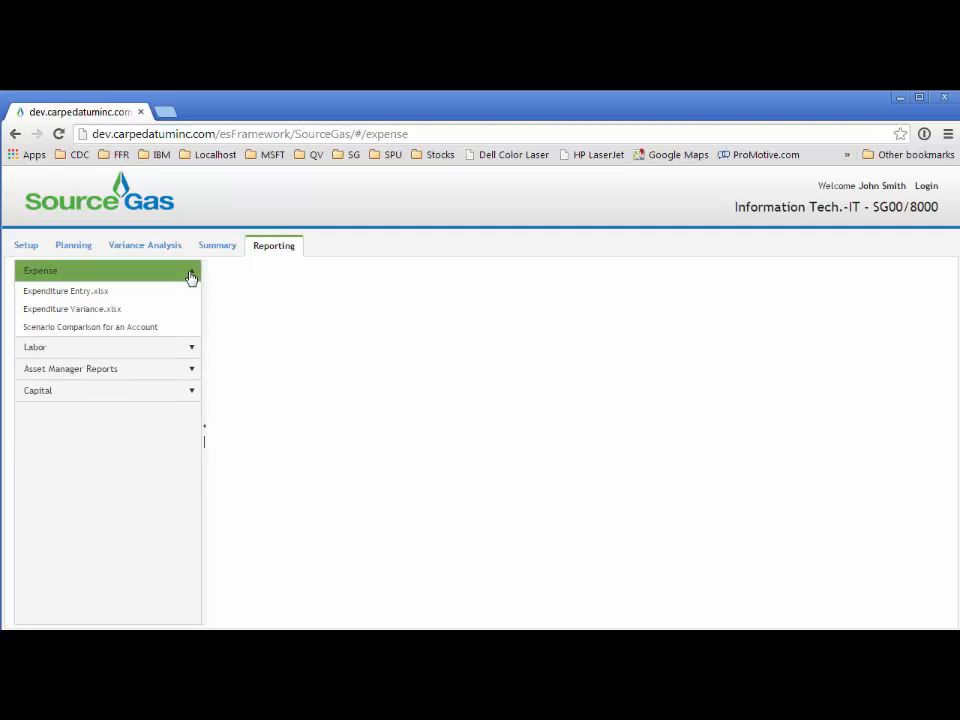
pyautogui.click(72, 330)
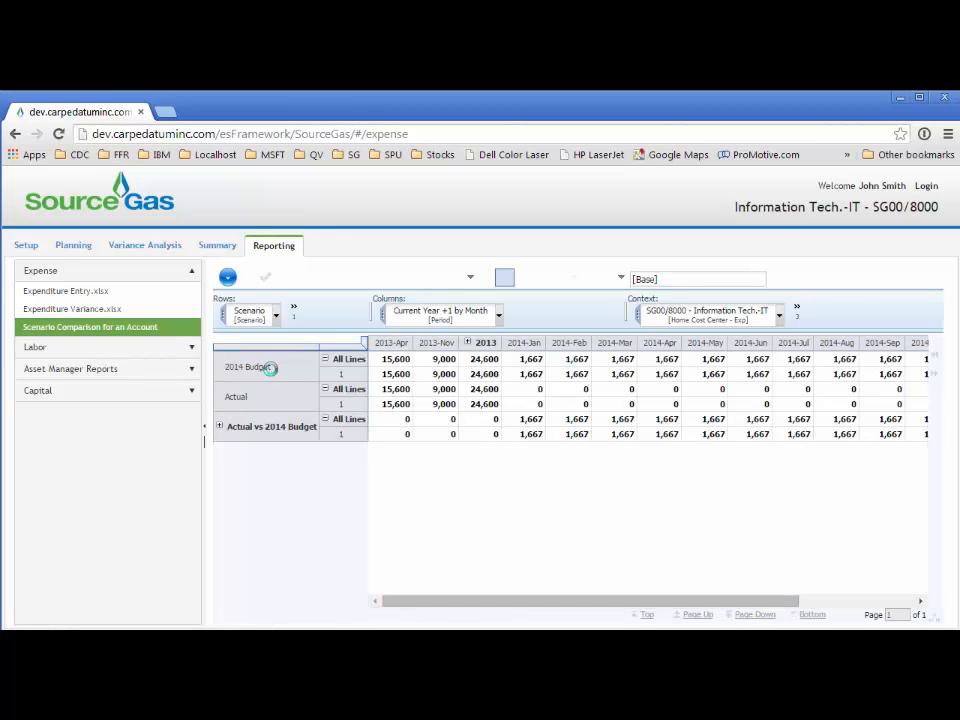
pyautogui.click(60, 310)
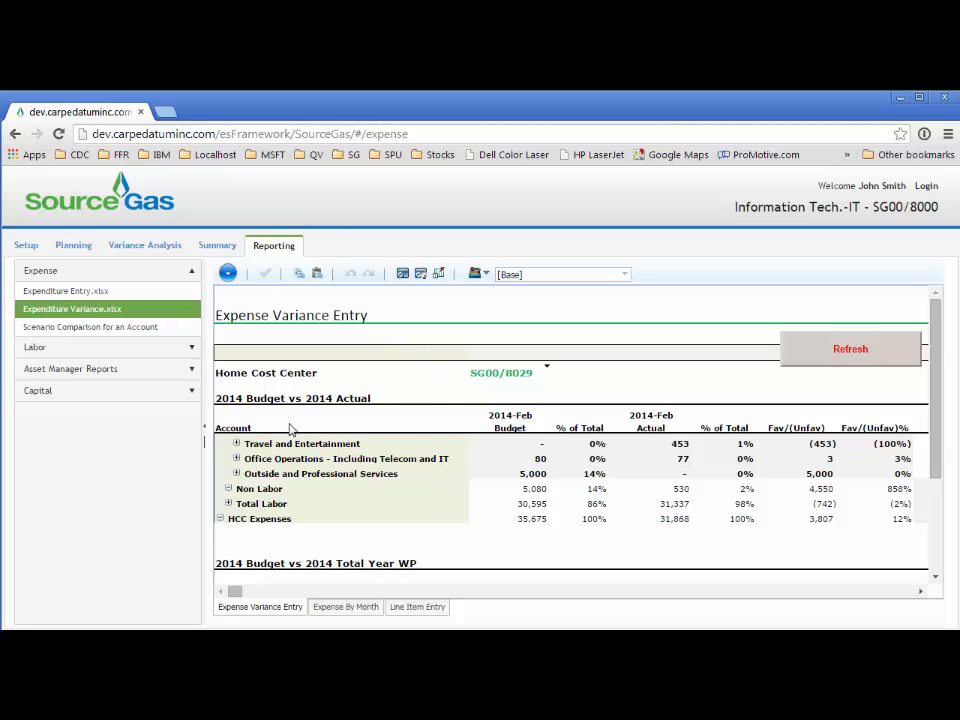
# - Revisit the variance analysis and the summary dashboard, and return to the Expenditure Variance.xlsx report
pyautogui.click(153, 246)
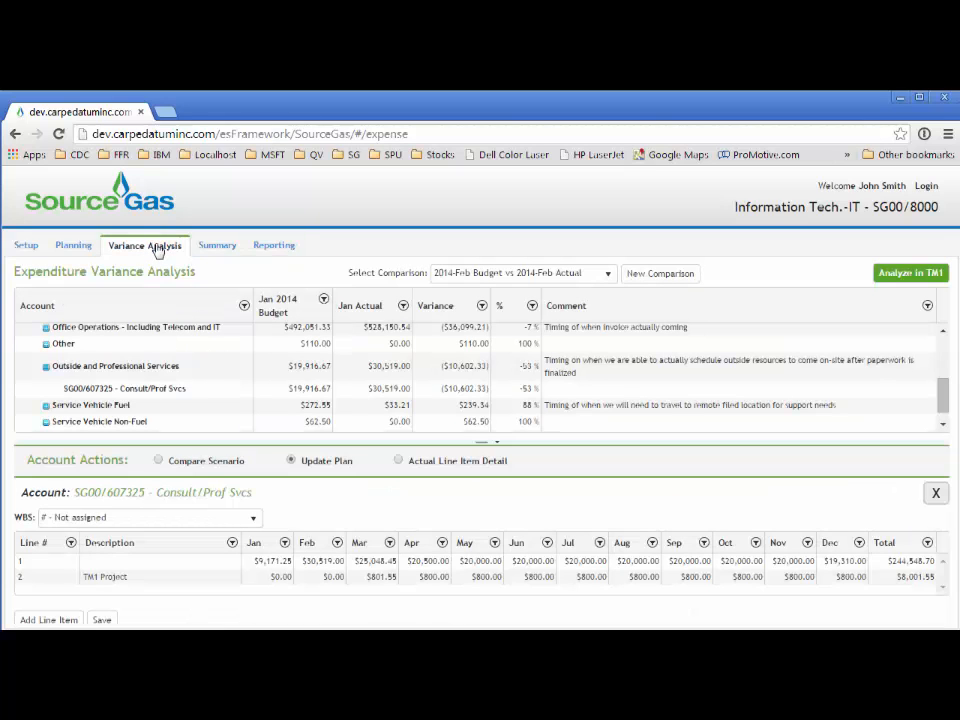
pyautogui.click(207, 251)
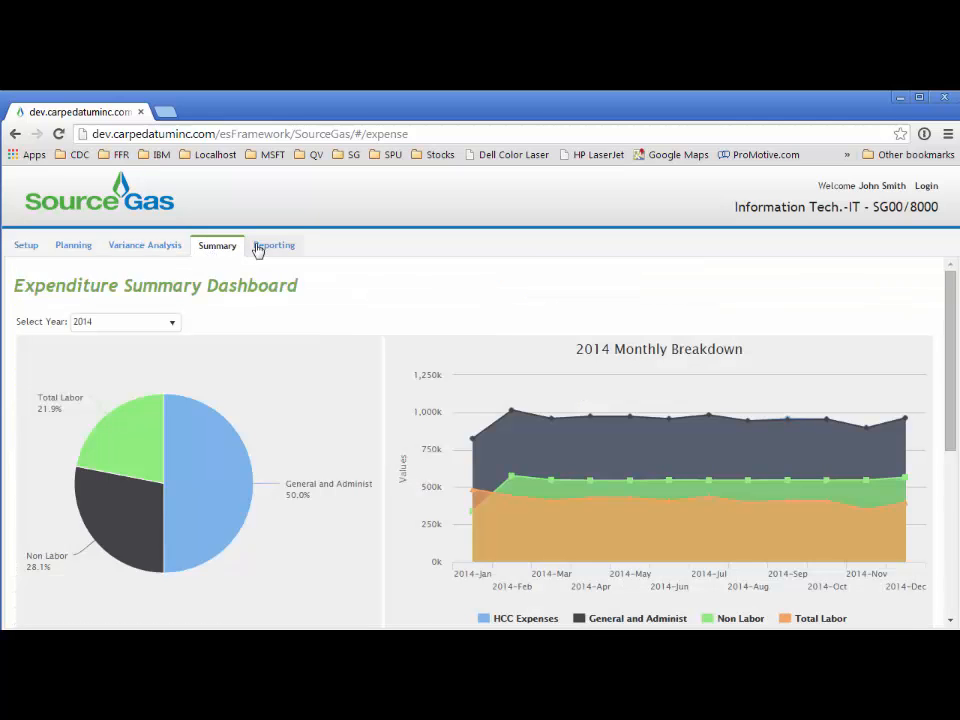
pyautogui.click(256, 247)
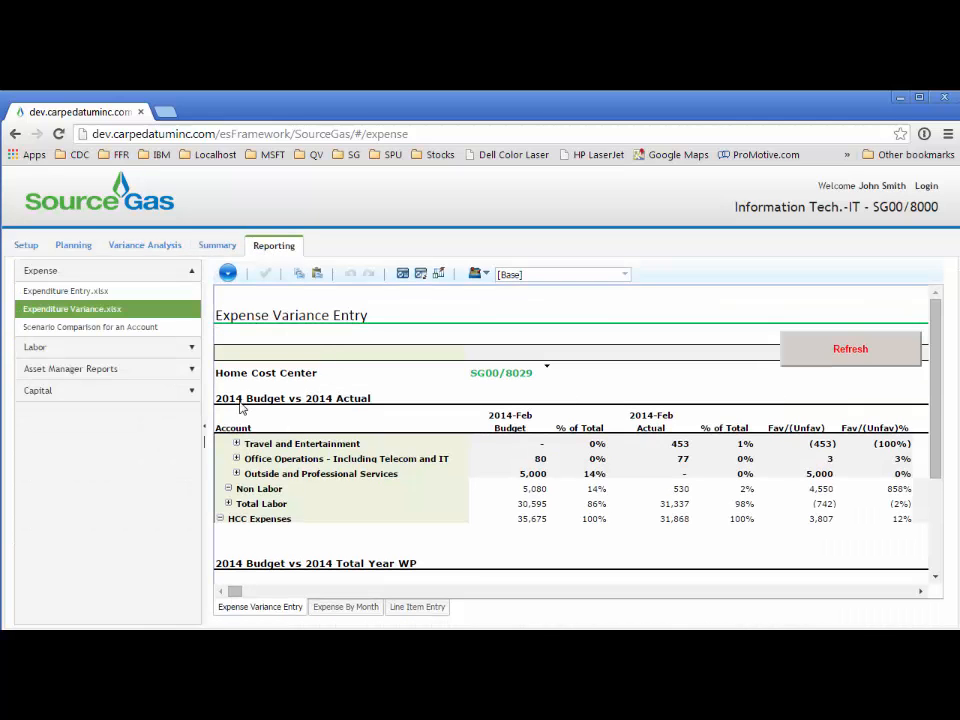